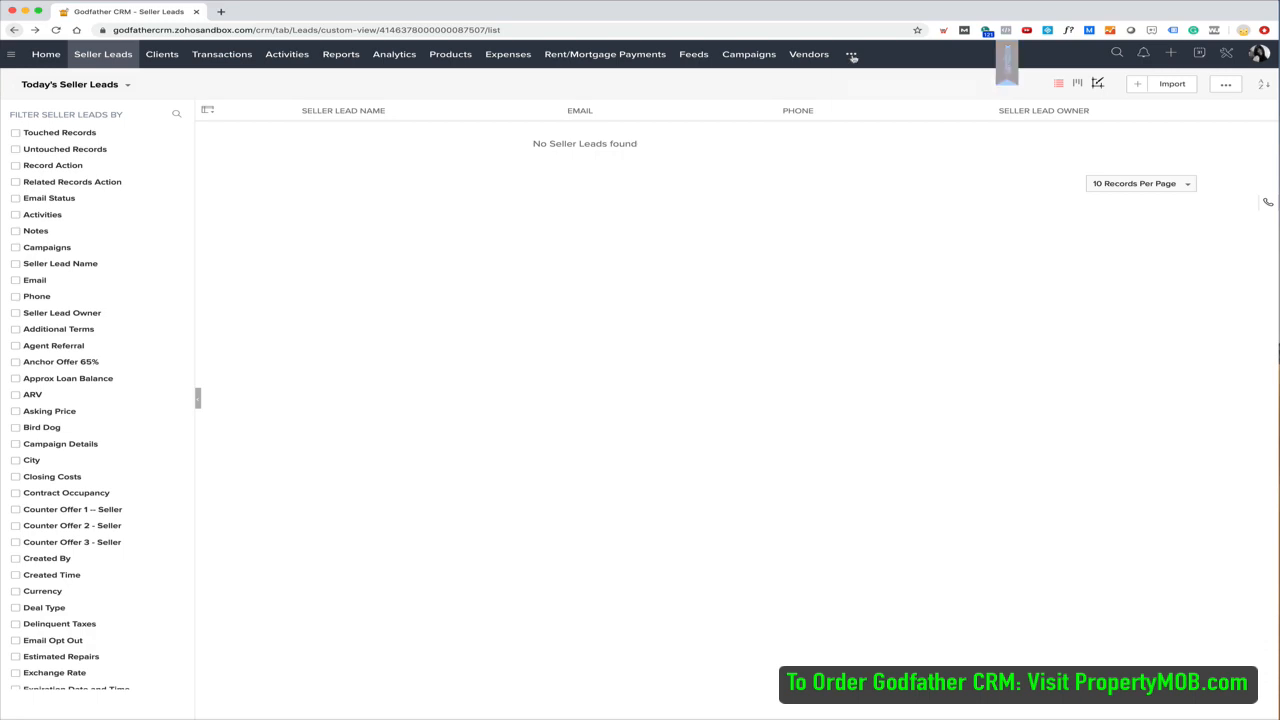
Enter the seller's phone number and first and last name on the new lead form
left_click(851, 55)
left_click(800, 242)
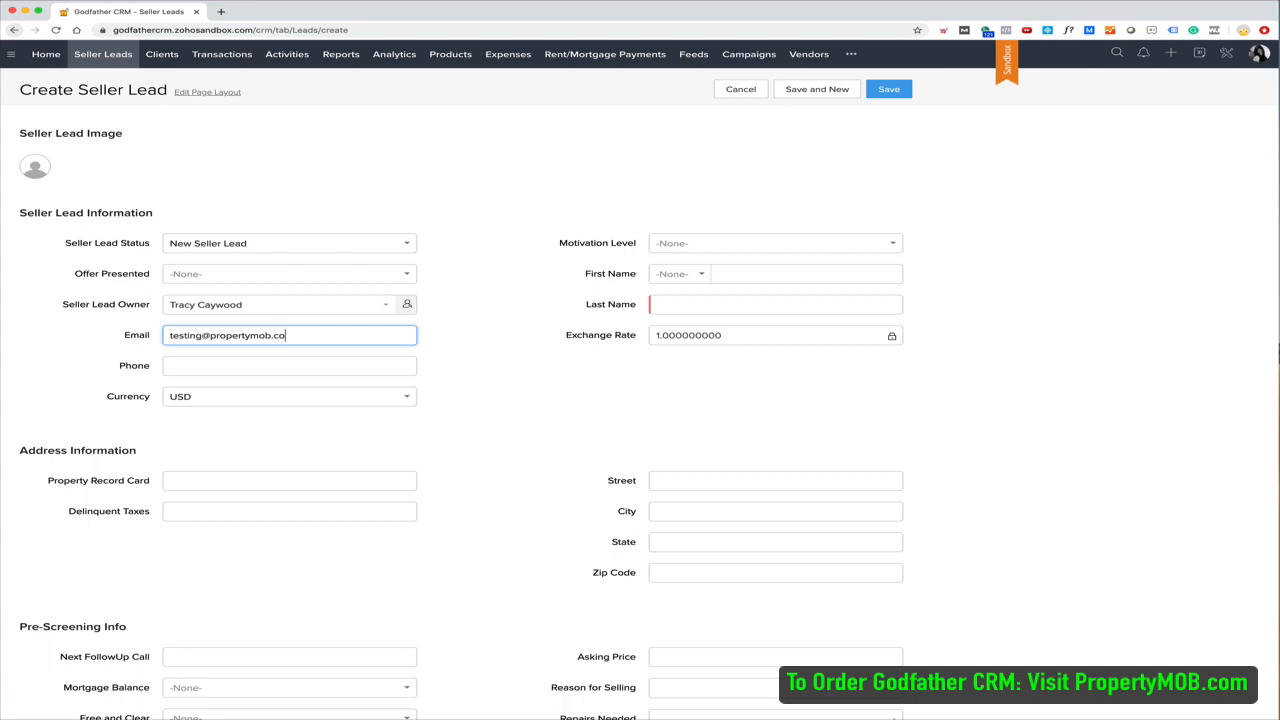
key("Tab")
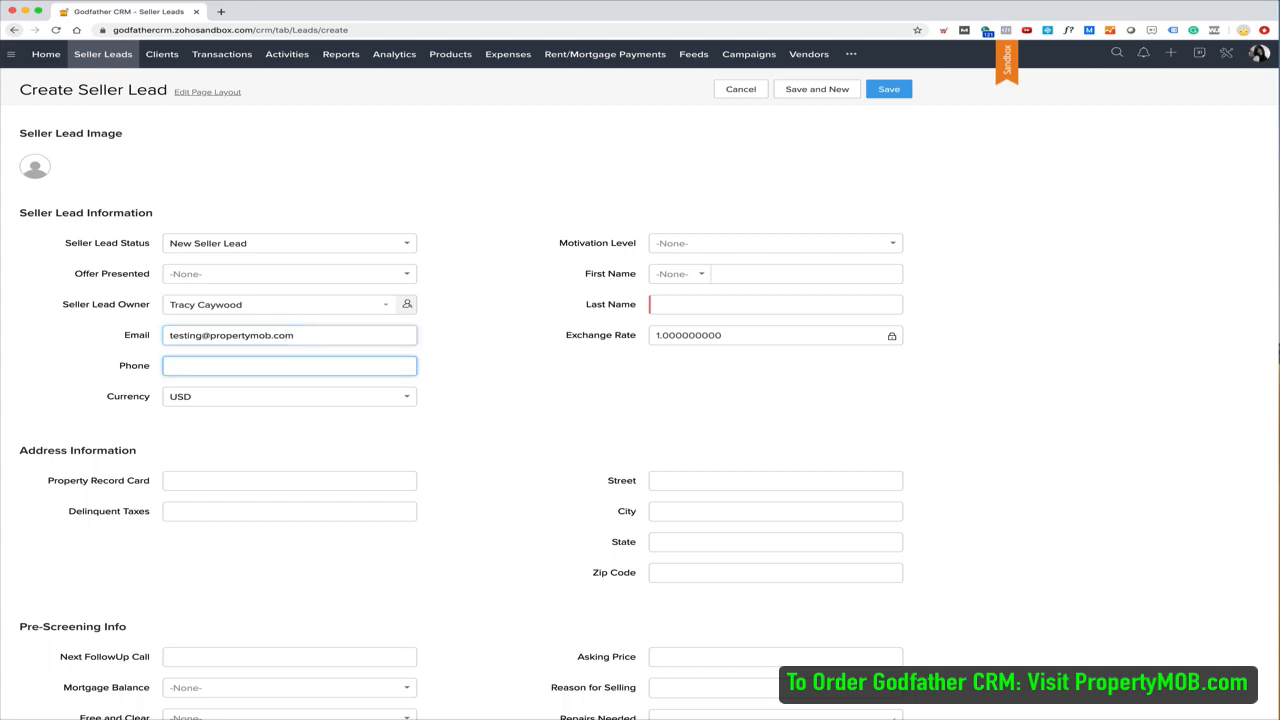
type("904-555-1212")
scroll(758, 172, "down", 2)
left_click(758, 172)
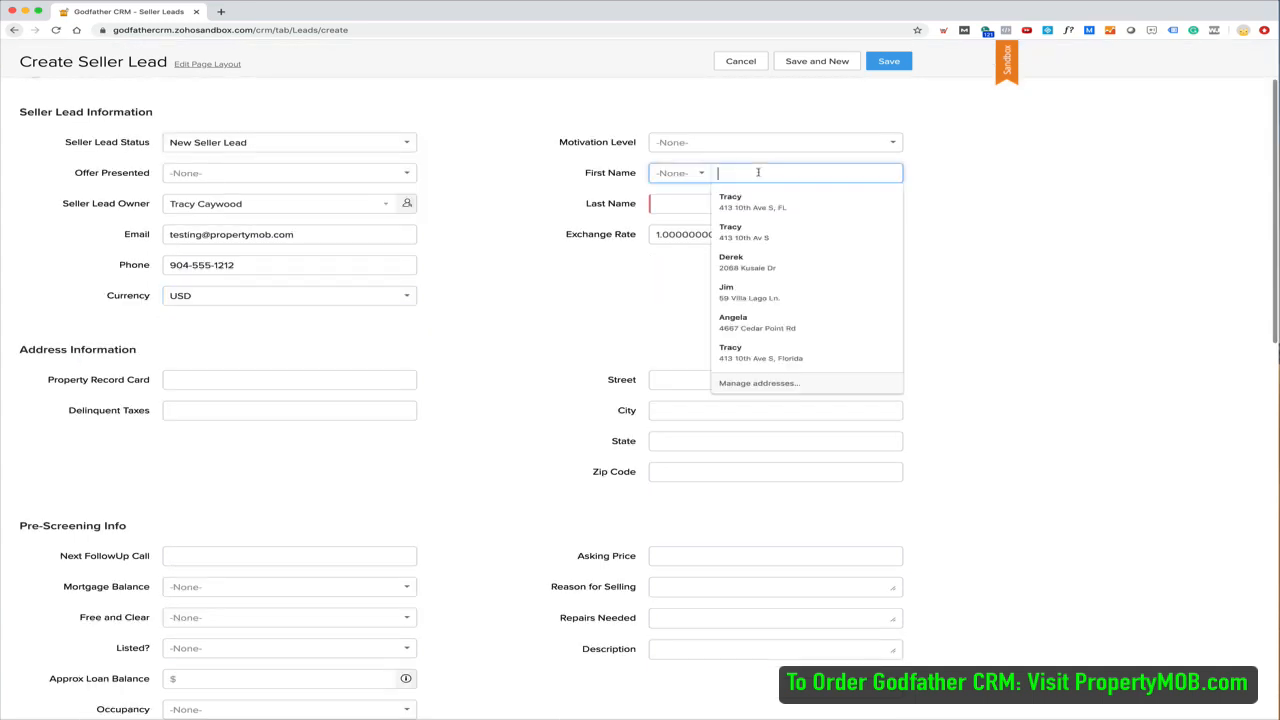
type("Testing")
key("Tab")
type("Test")
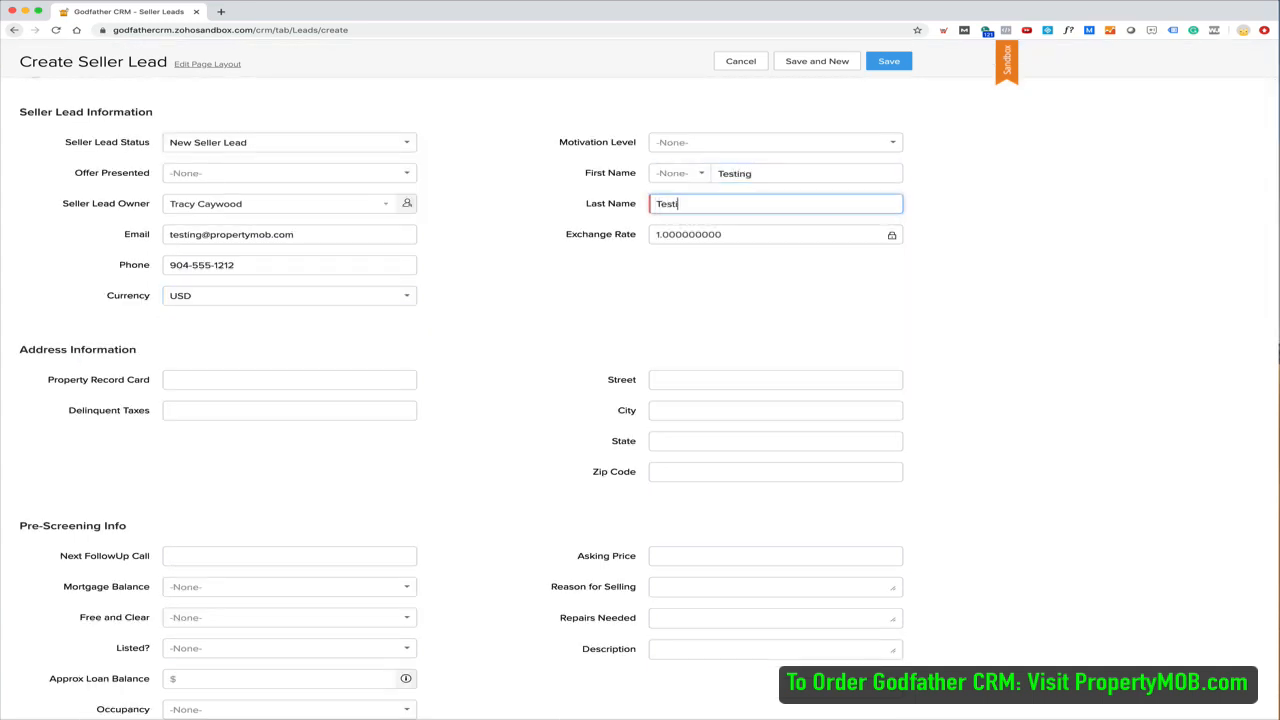
Fill in the property's street, city, state and zip code, then save the lead
left_click(758, 380)
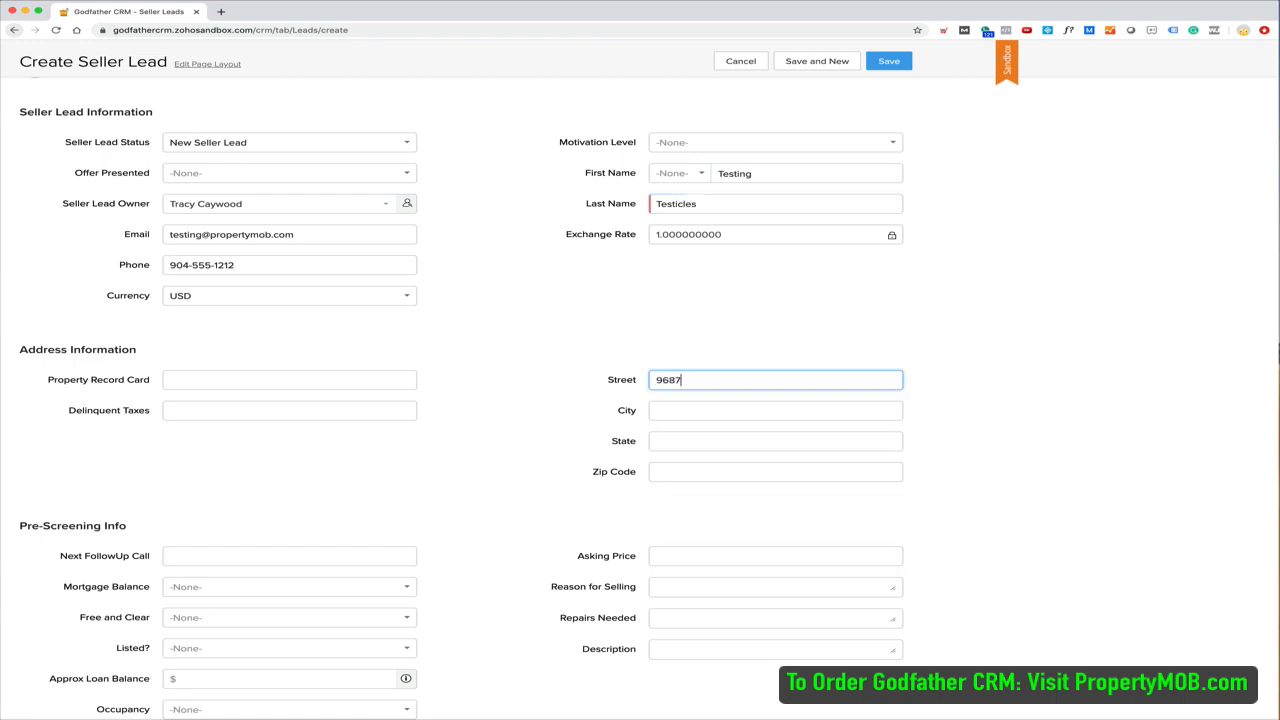
key("Tab")
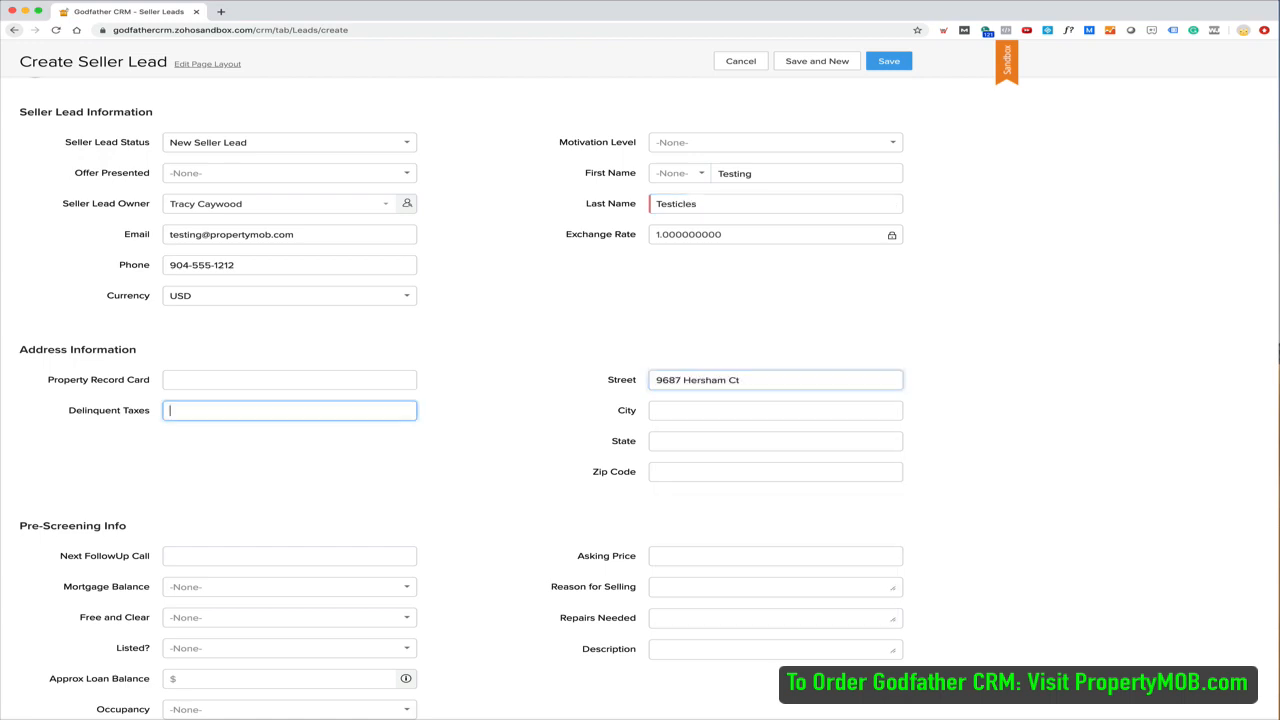
key("Tab")
type("Jacksonv")
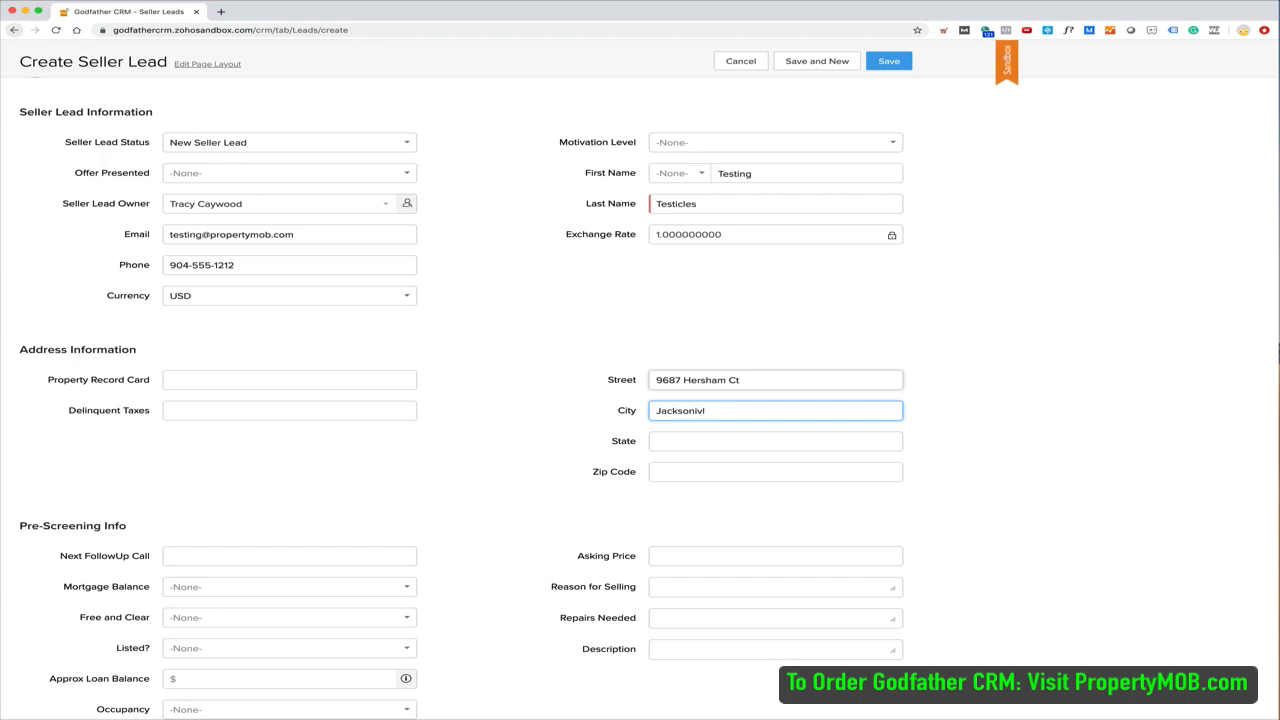
type("ille")
key("Tab")
type("FL")
key("Tab")
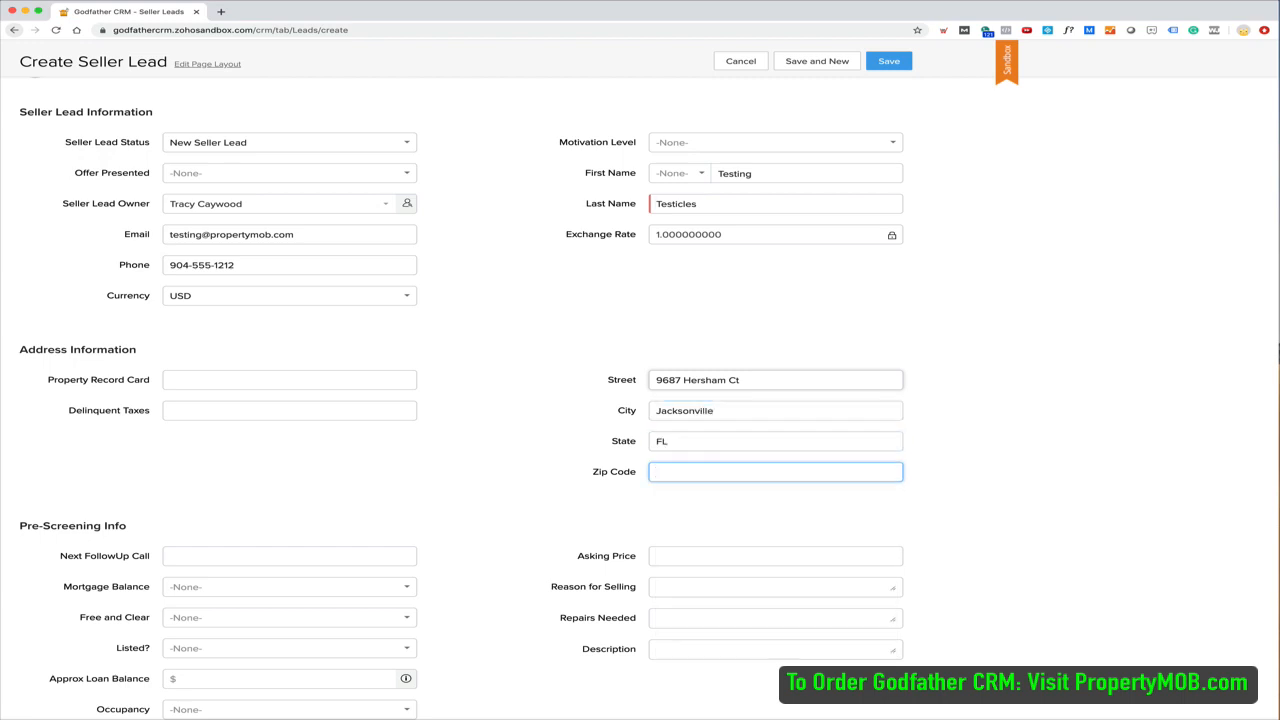
type("32221")
key("Tab")
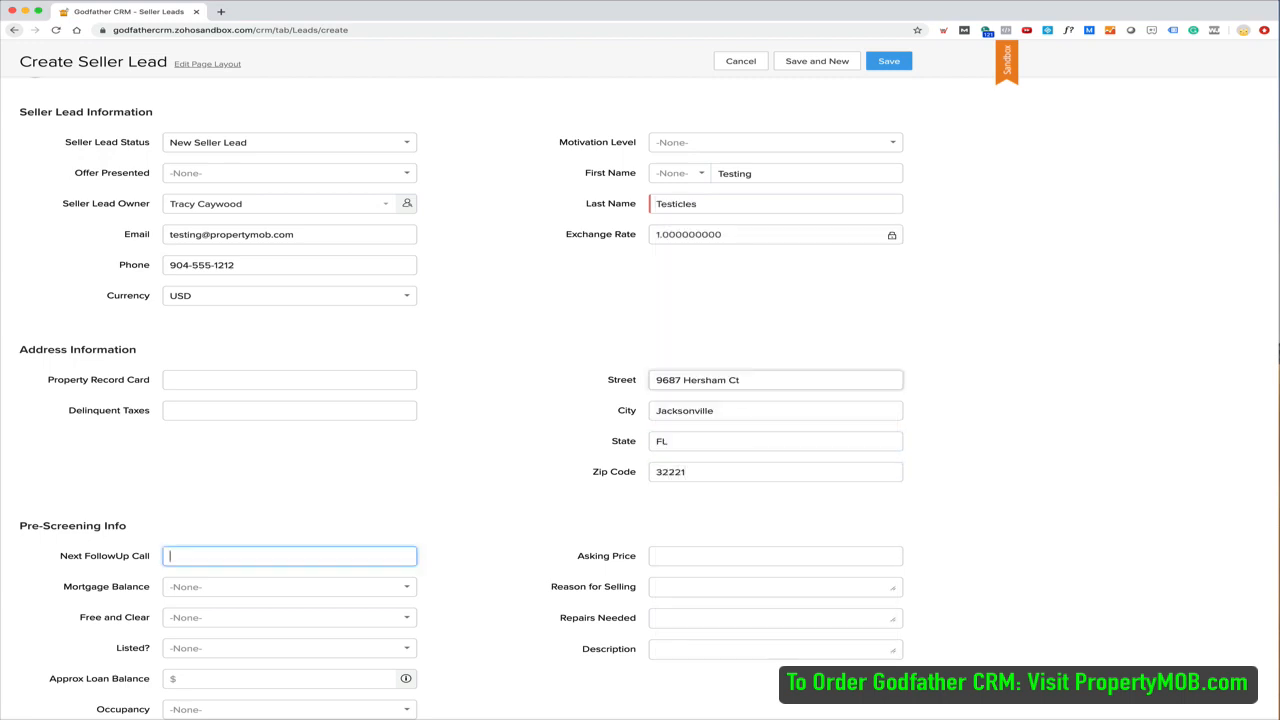
left_click(889, 62)
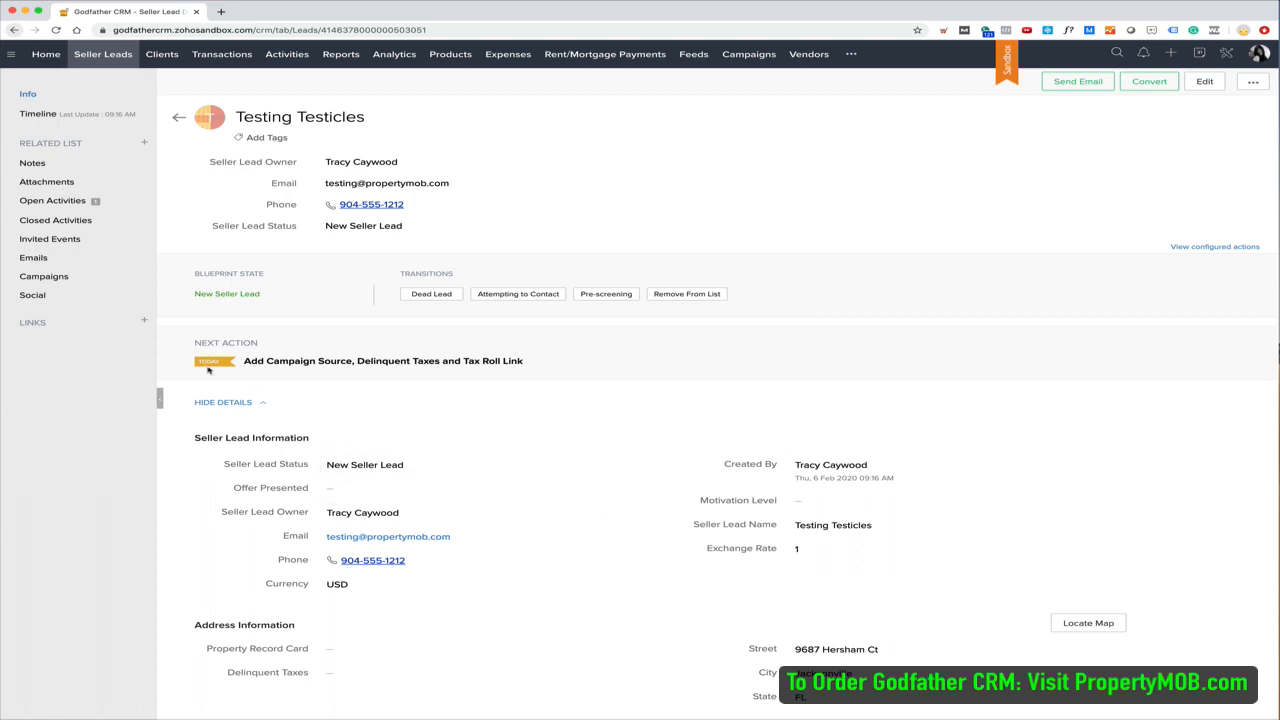
Scroll through the saved lead's sections, then start the Pre-screening transition
scroll(407, 437, "down", 2)
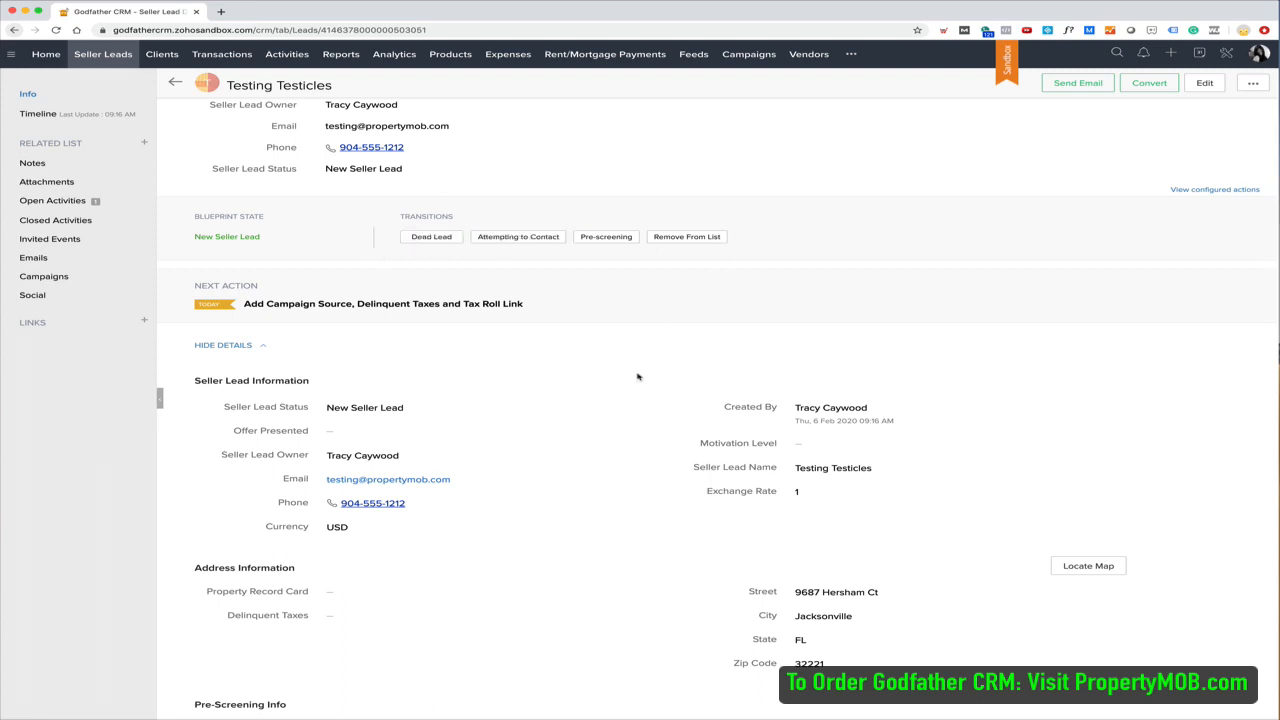
scroll(549, 494, "down", 5)
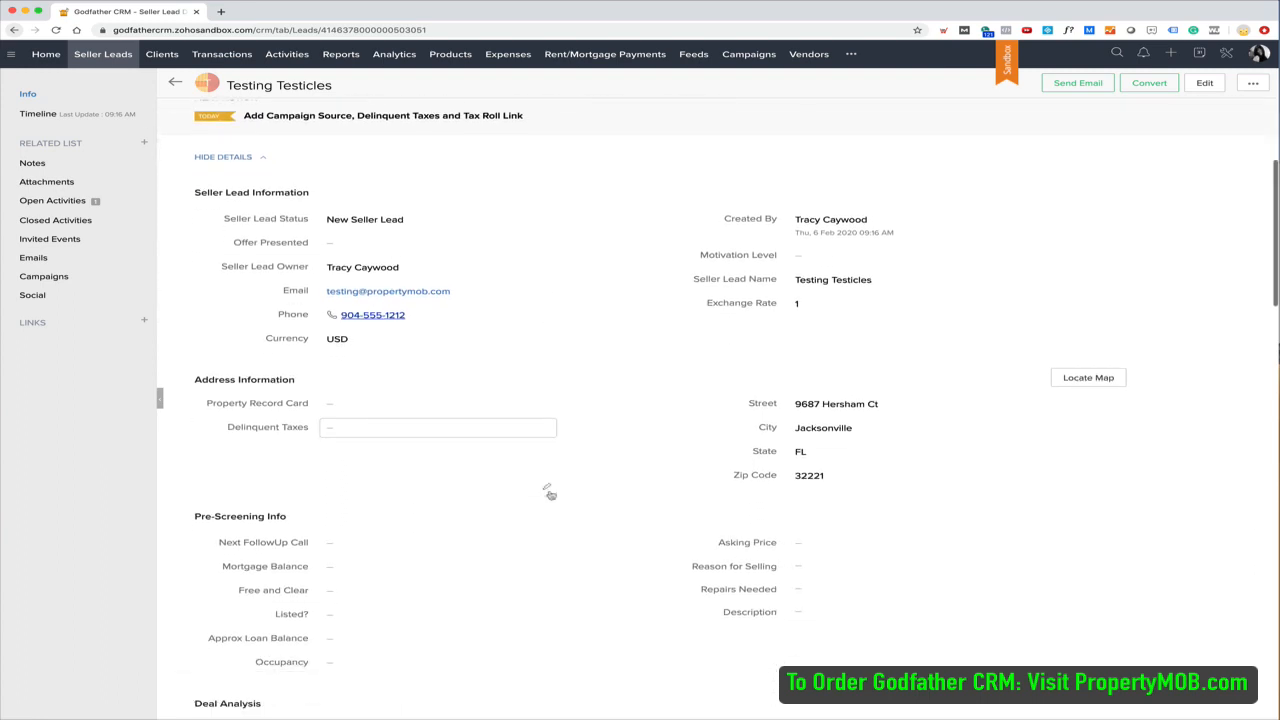
scroll(549, 494, "down", 7)
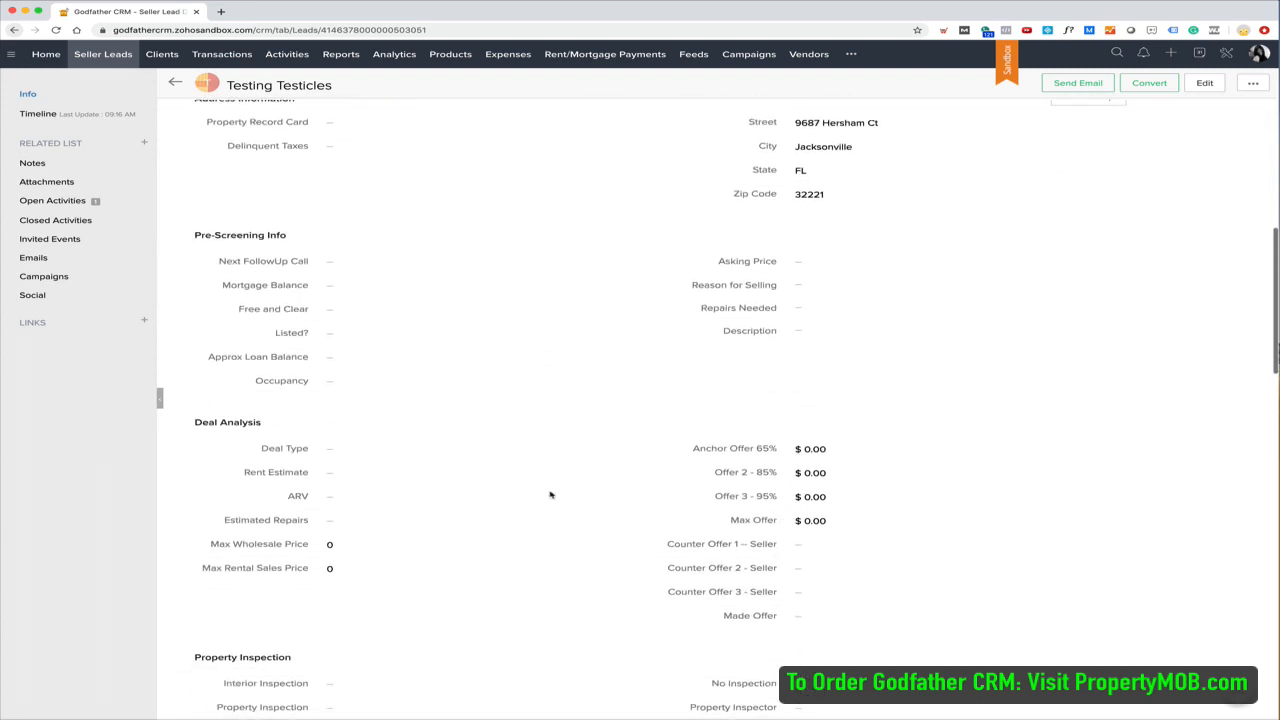
scroll(549, 494, "down", 8)
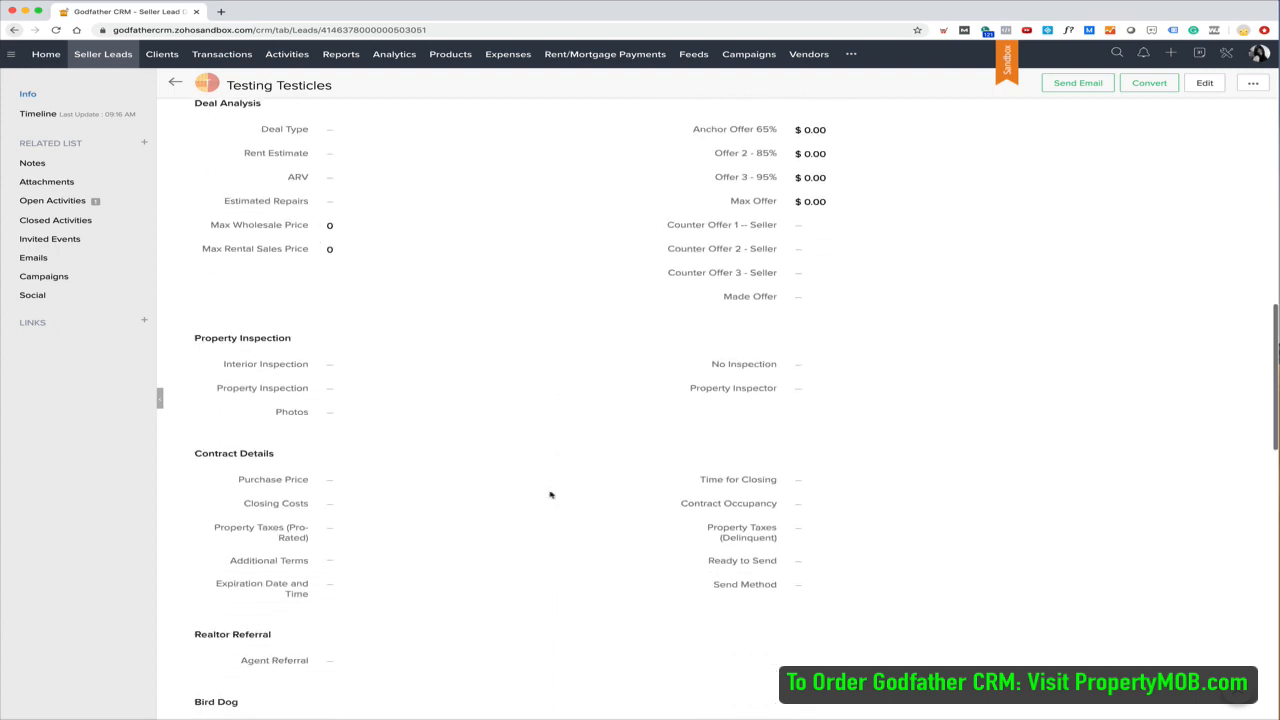
scroll(549, 494, "down", 9)
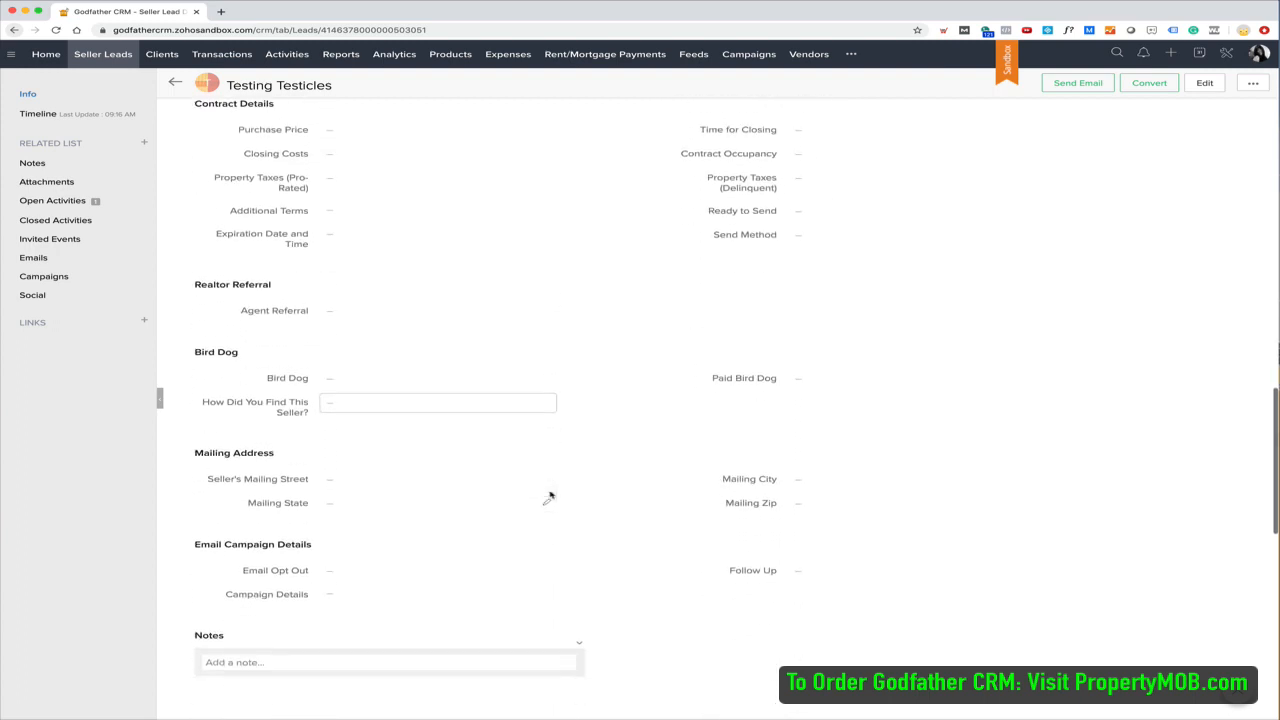
scroll(549, 494, "down", 9)
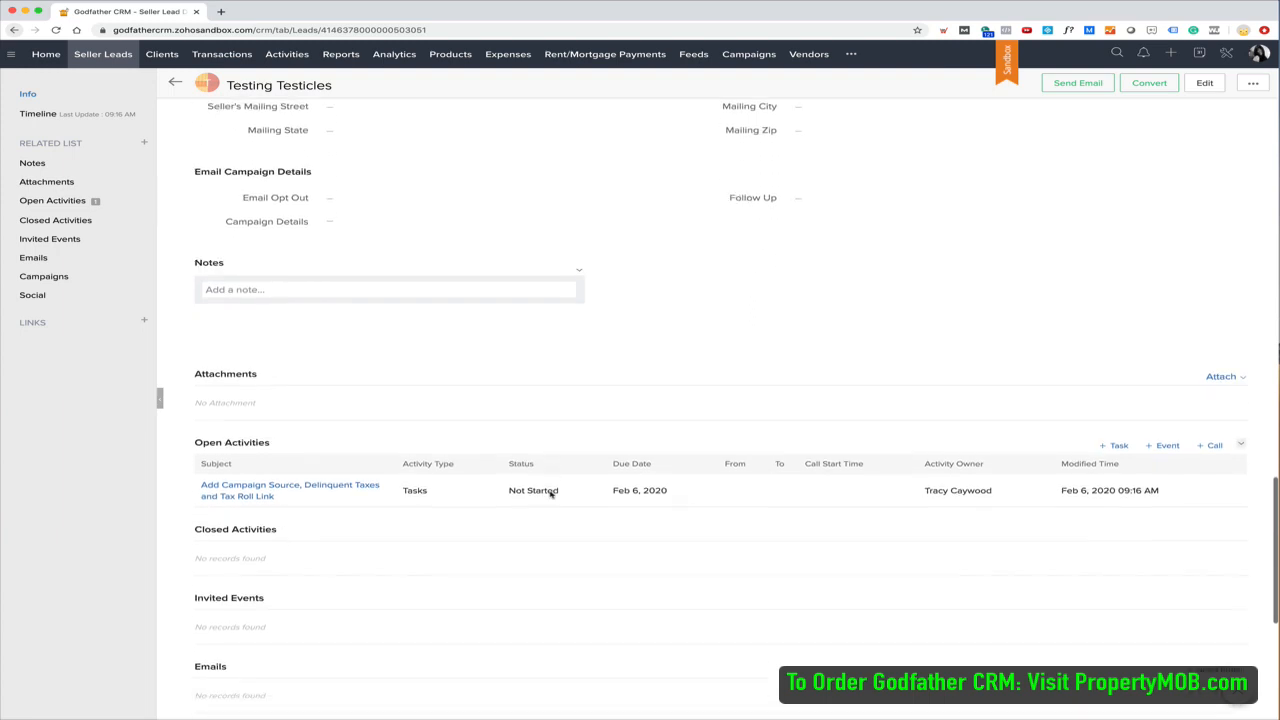
scroll(549, 494, "down", 3)
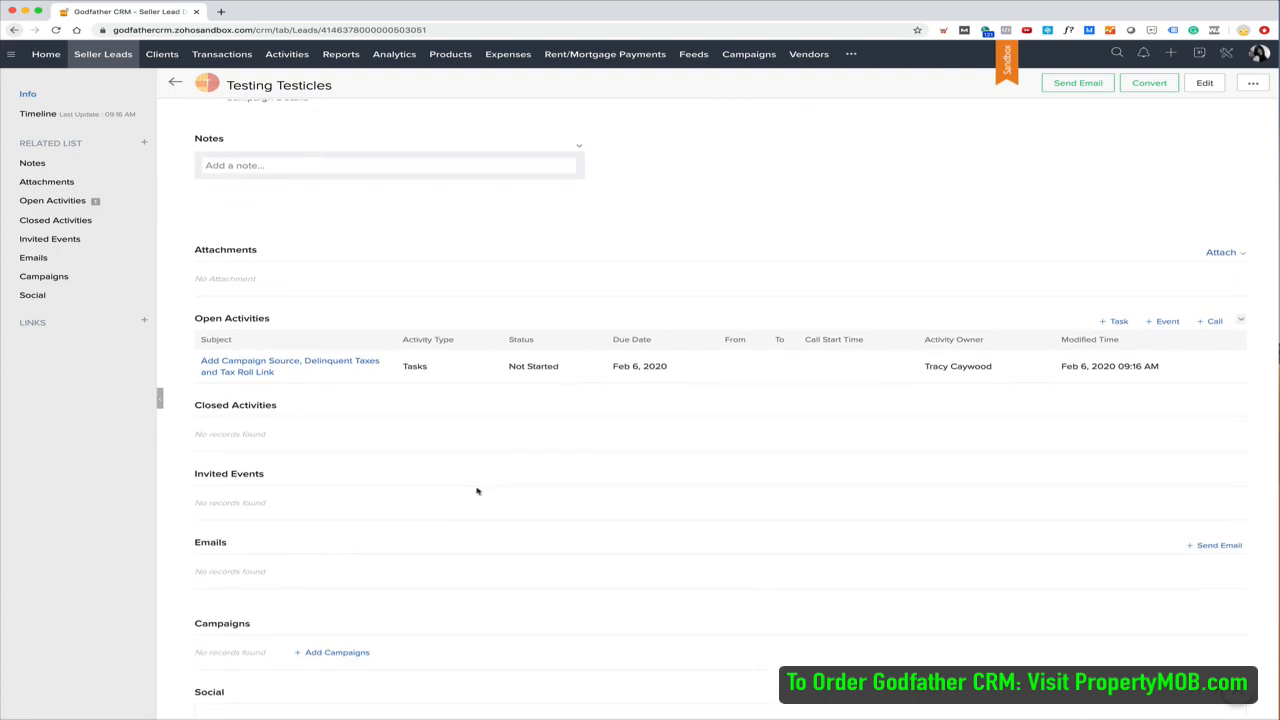
scroll(457, 370, "up", 15)
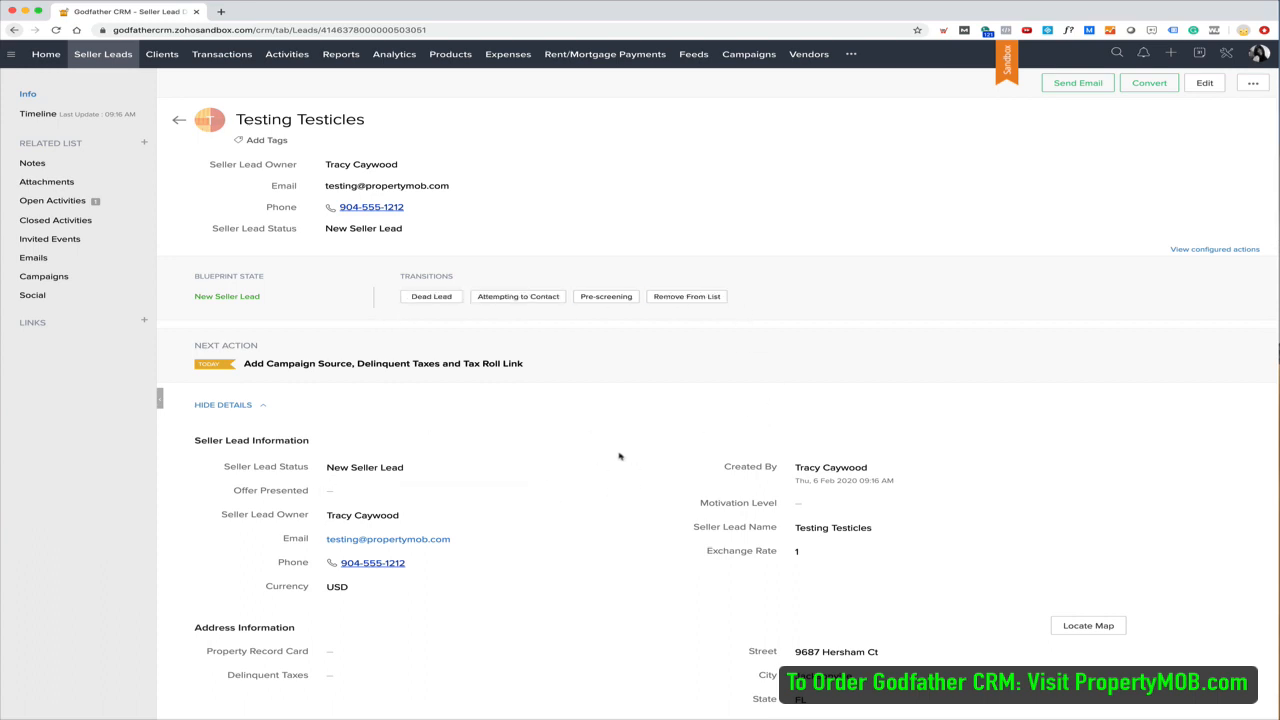
left_click(605, 298)
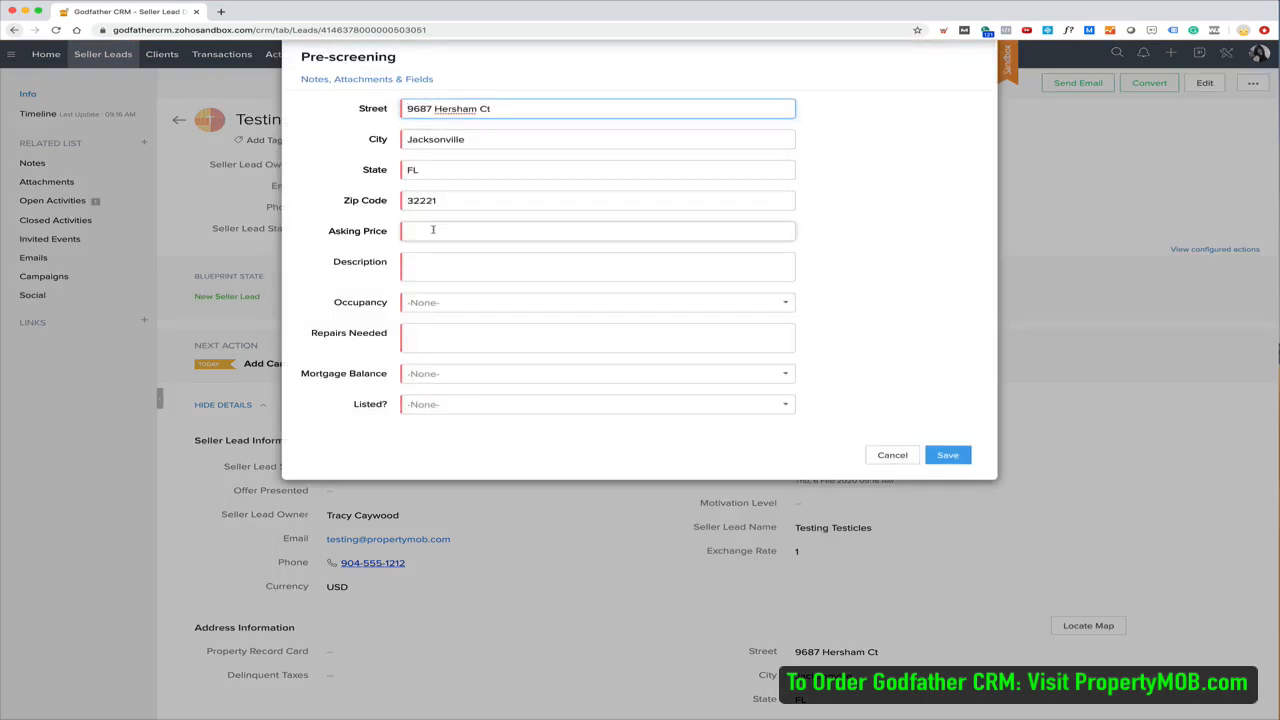
Enter asking price 50000, description 'Need to sell', occupancy Vacant and repairs 'Everything'
left_click(432, 228)
type("50000")
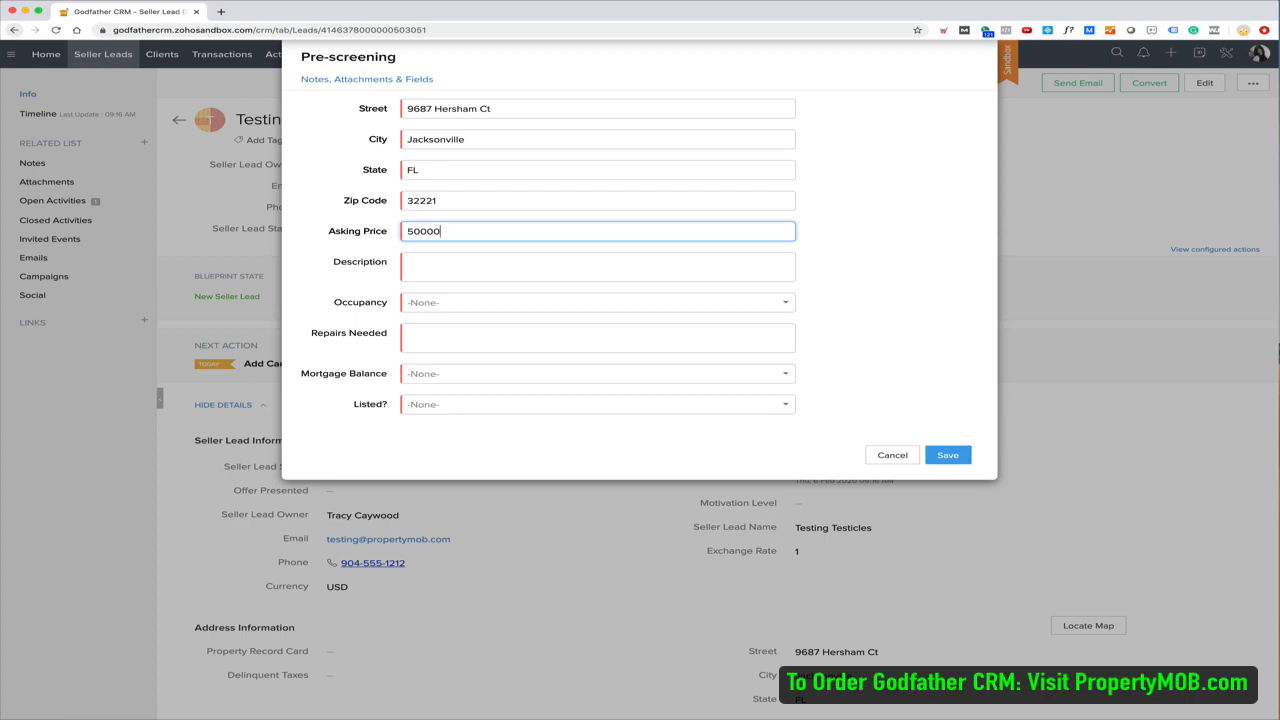
key("Tab")
type("Need to sell")
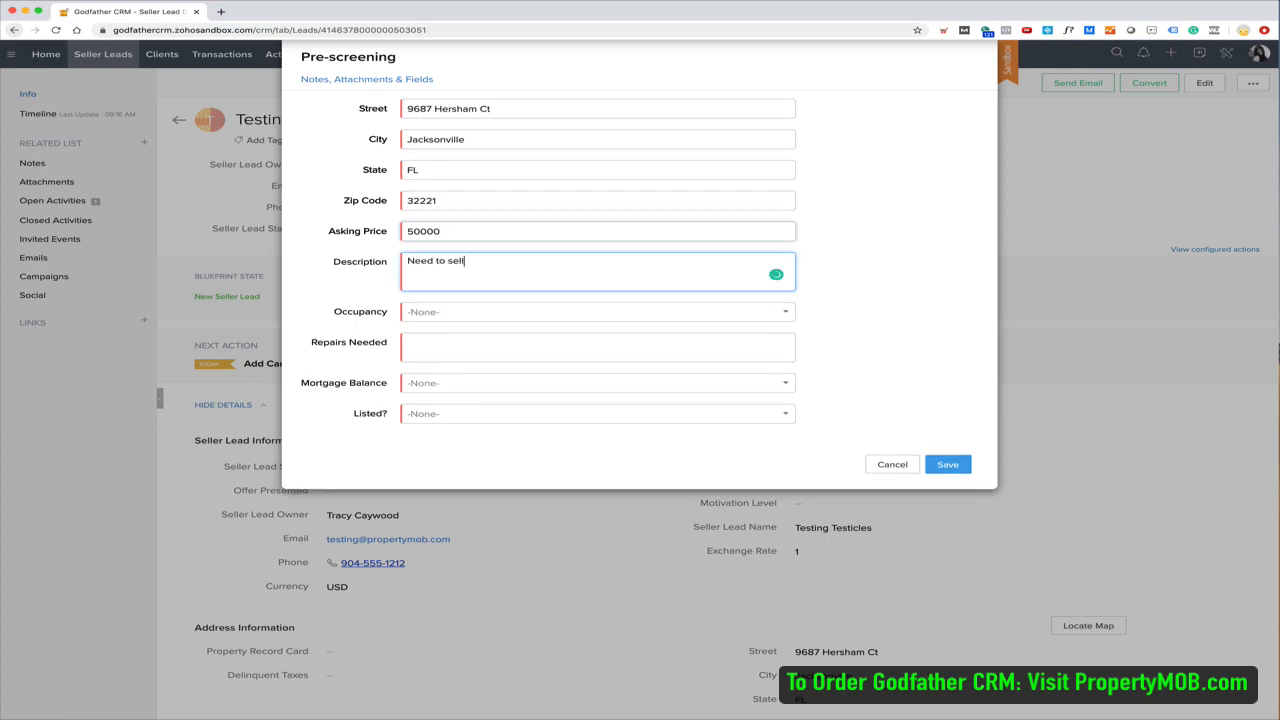
left_click(449, 313)
left_click(449, 345)
left_click(460, 345)
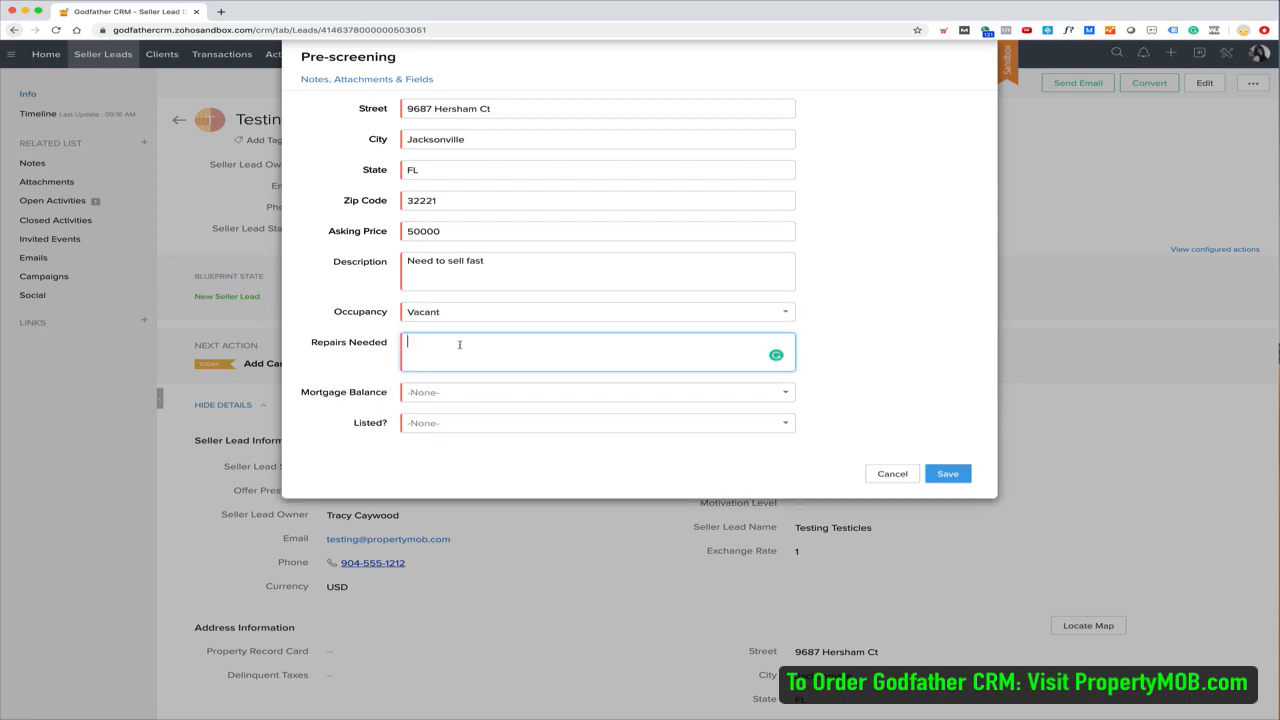
type("Everything")
Answer No for mortgage balance and No for listed, then save the pre-screening
key("Tab")
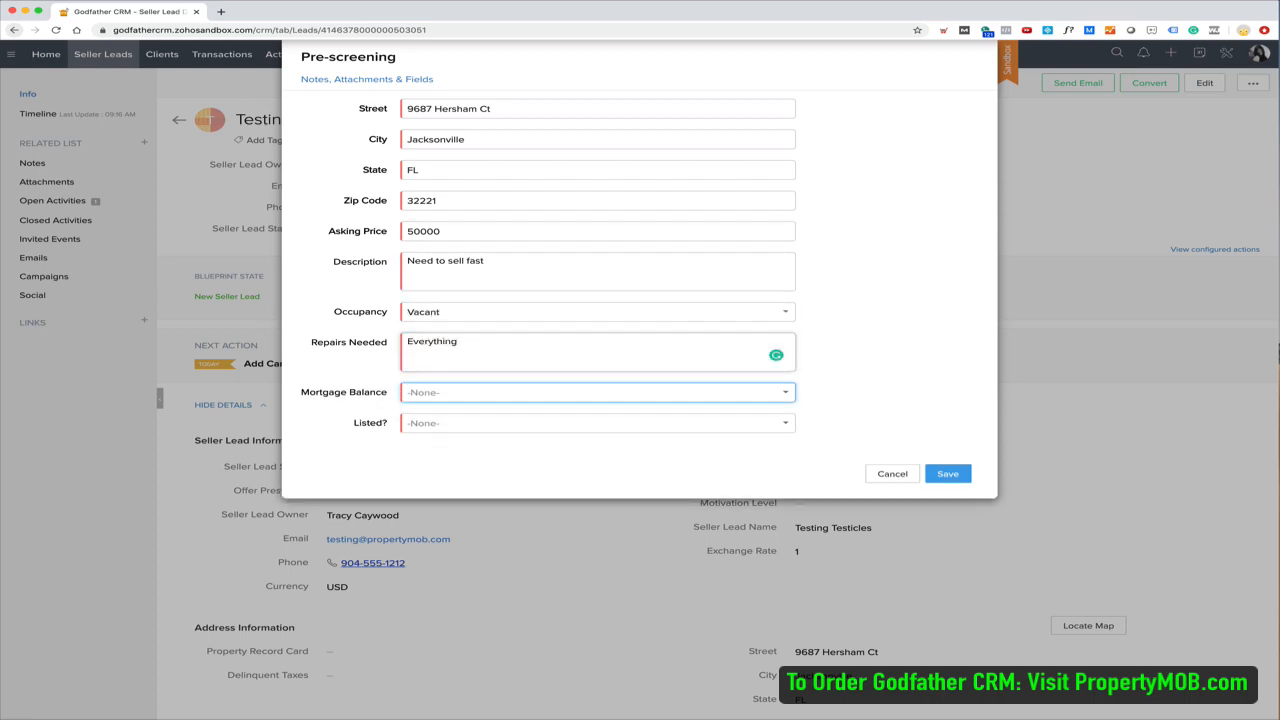
left_click(430, 399)
left_click(443, 453)
left_click(451, 425)
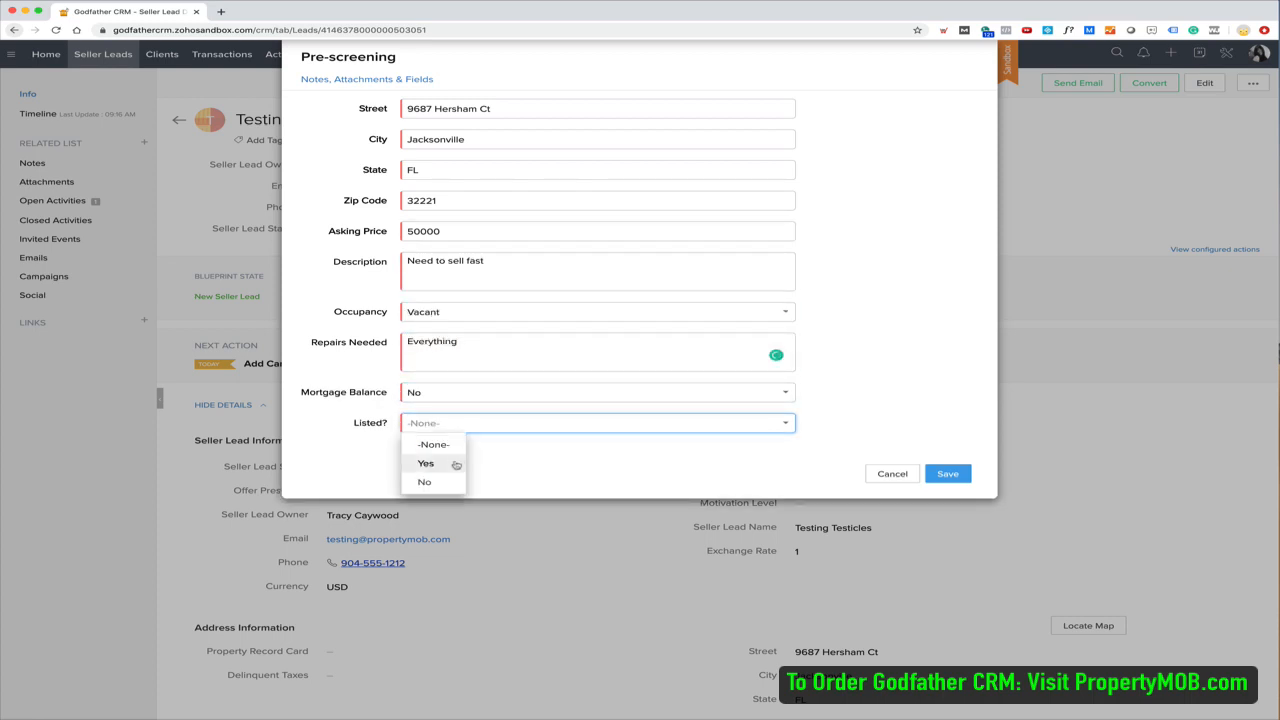
left_click(426, 482)
left_click(949, 476)
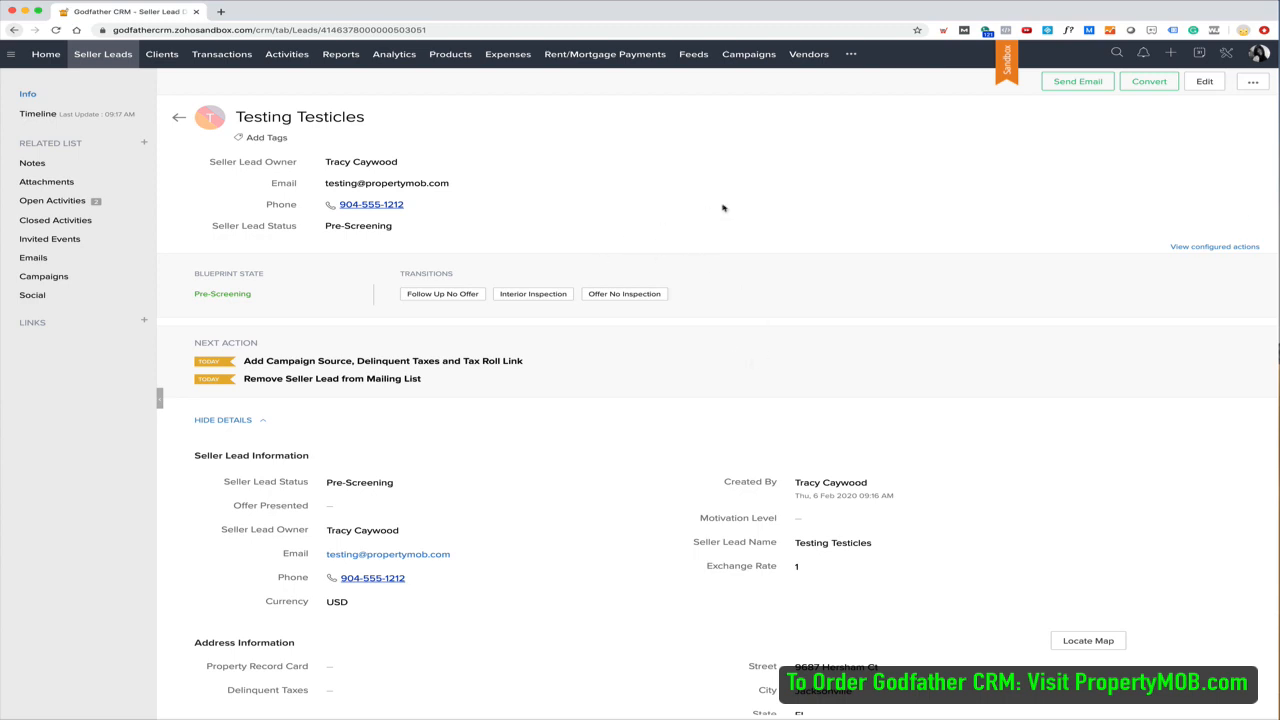
Enter an ARV of 135000 in the Offer No Inspection form and save it
left_click(622, 294)
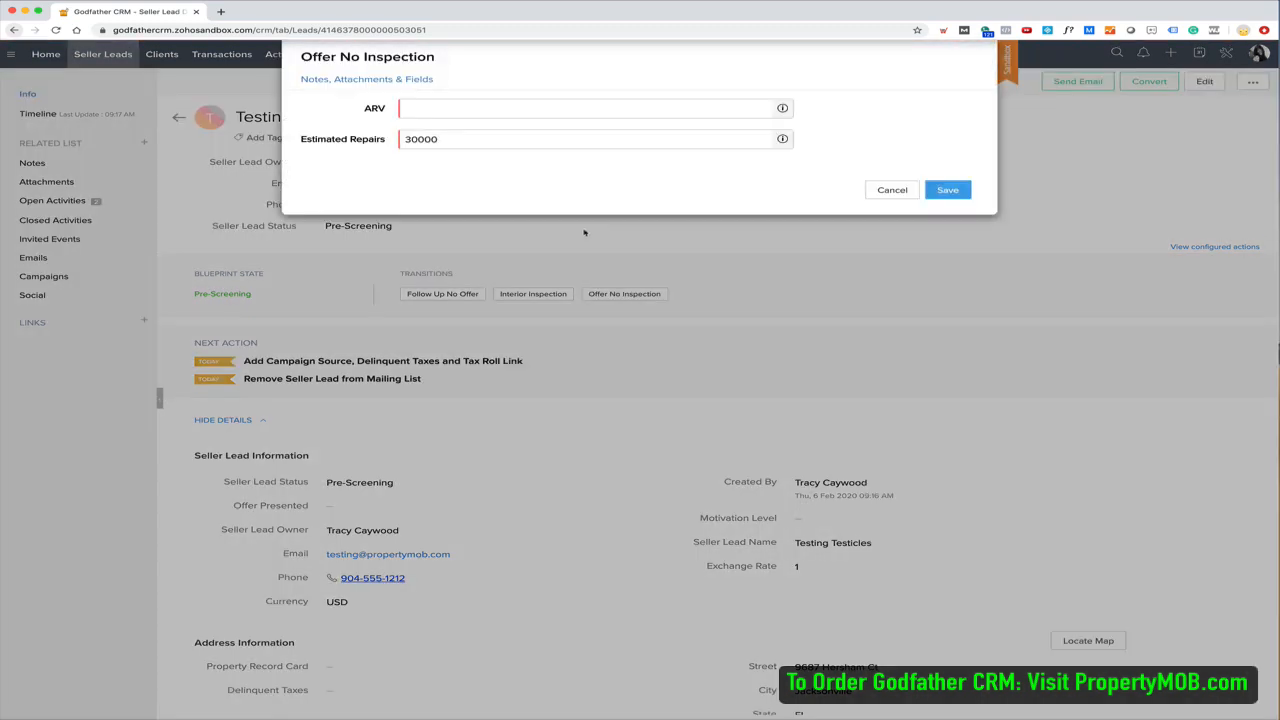
left_click(418, 110)
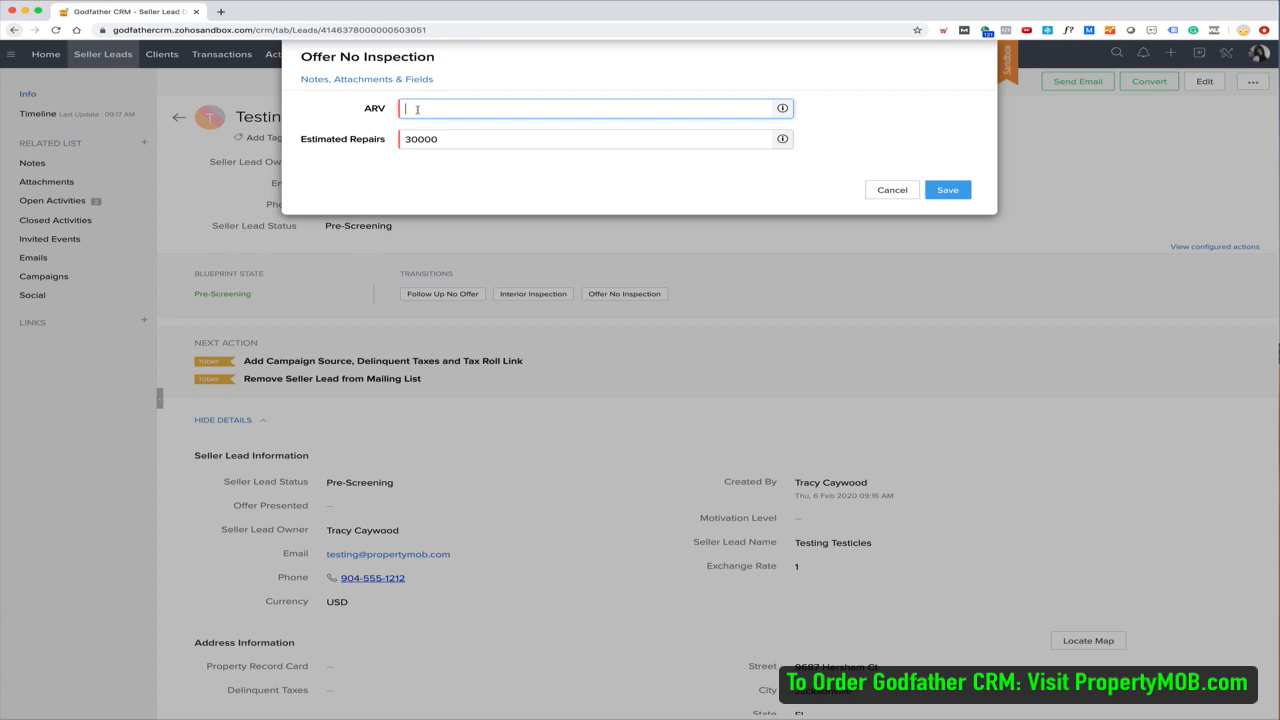
type("135000")
left_click(944, 189)
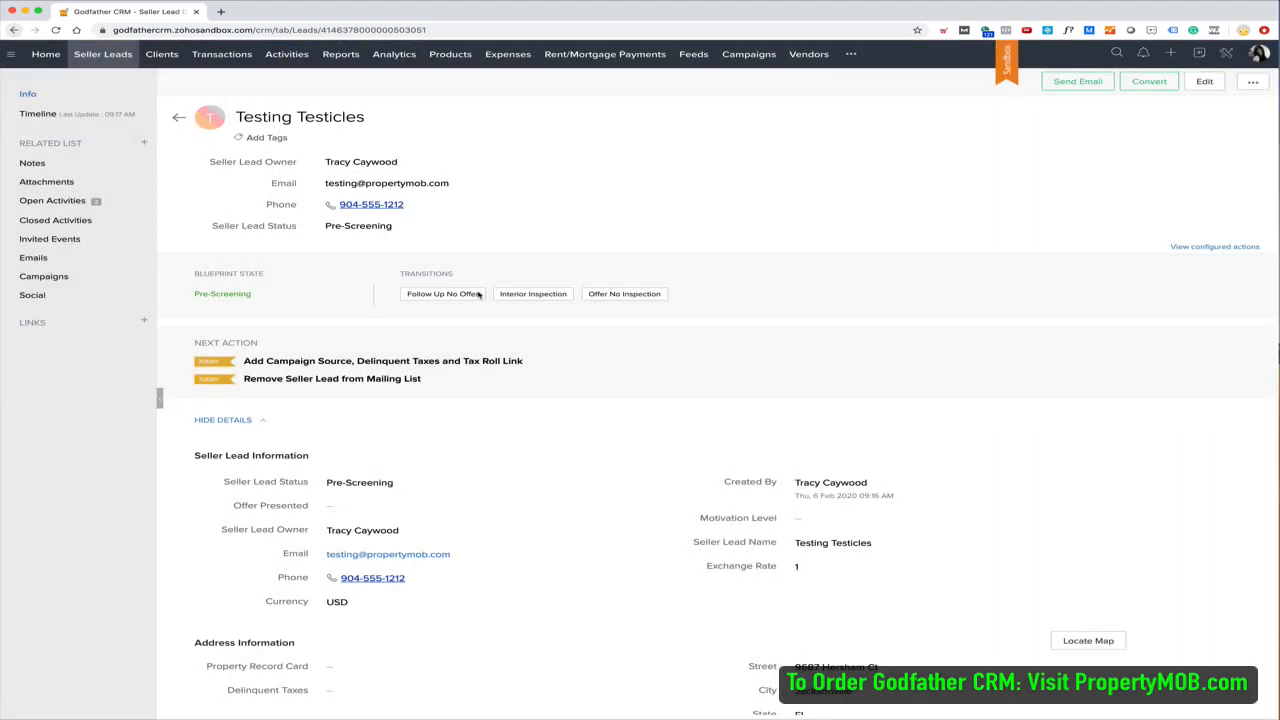
Check Deal Analysis for the $37,537 anchor and $57,750 max offers, then return to the top
scroll(529, 444, "down", 10)
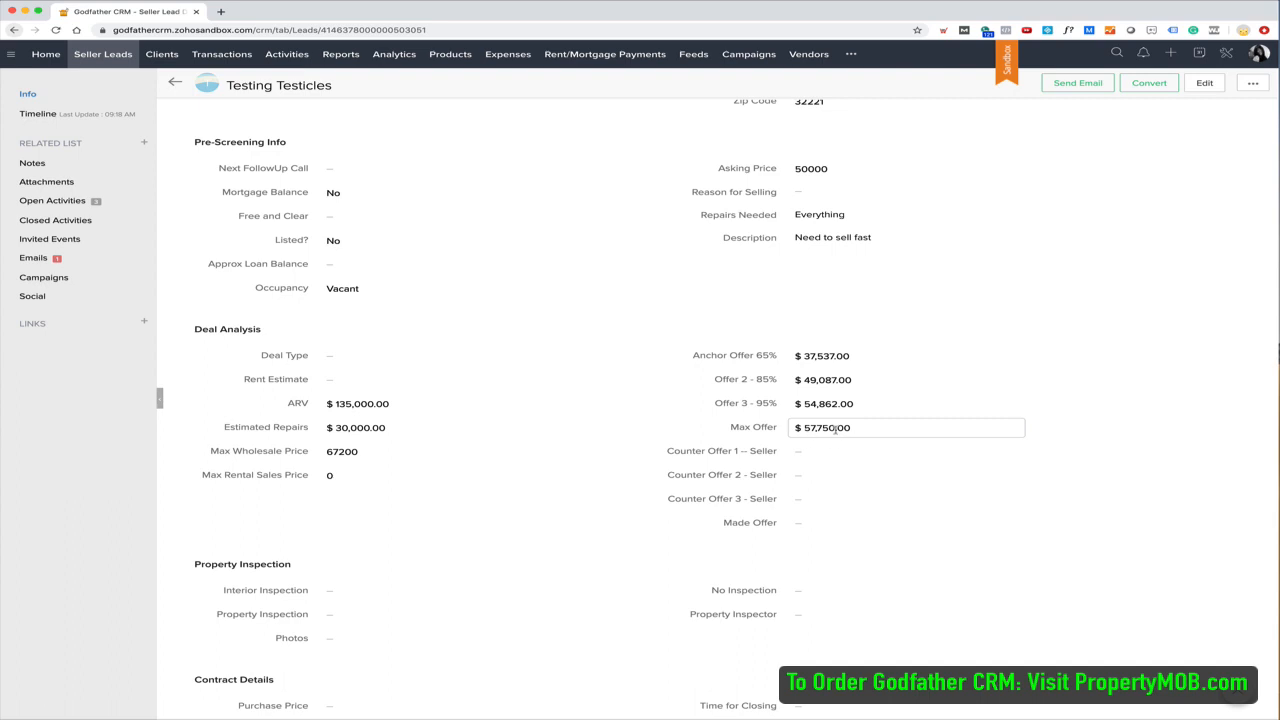
scroll(500, 487, "up", 5)
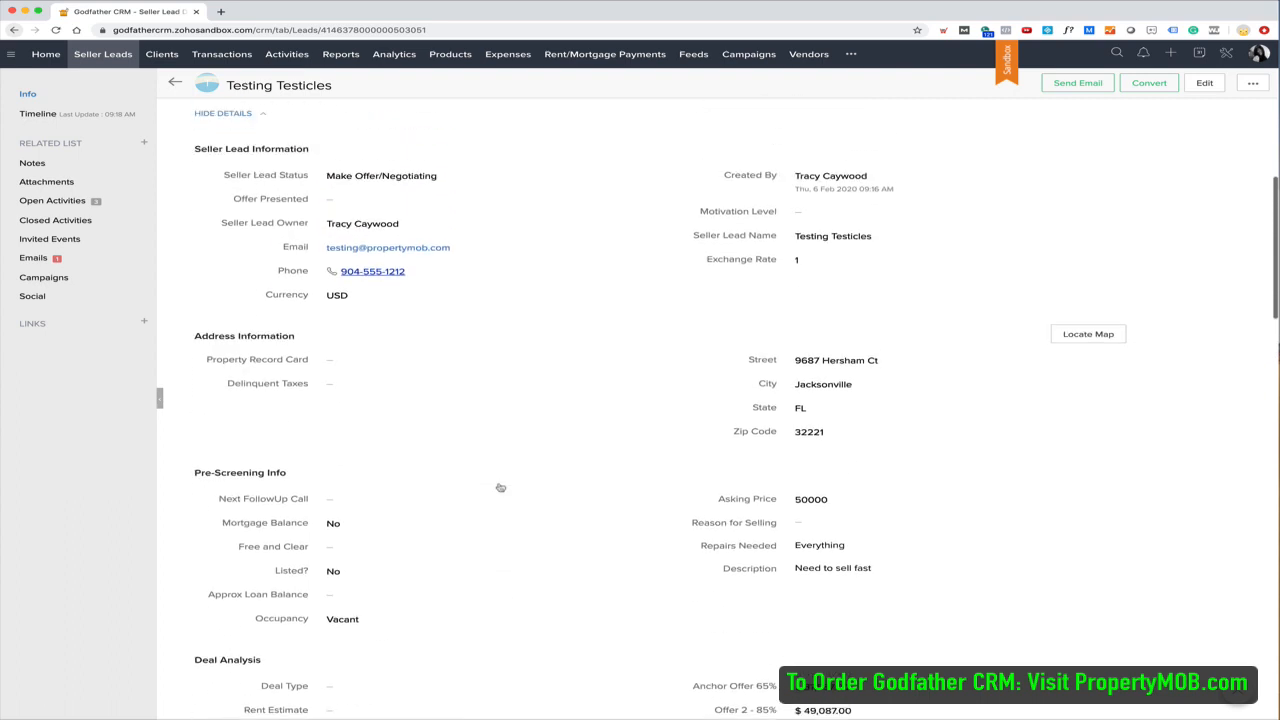
scroll(500, 487, "up", 5)
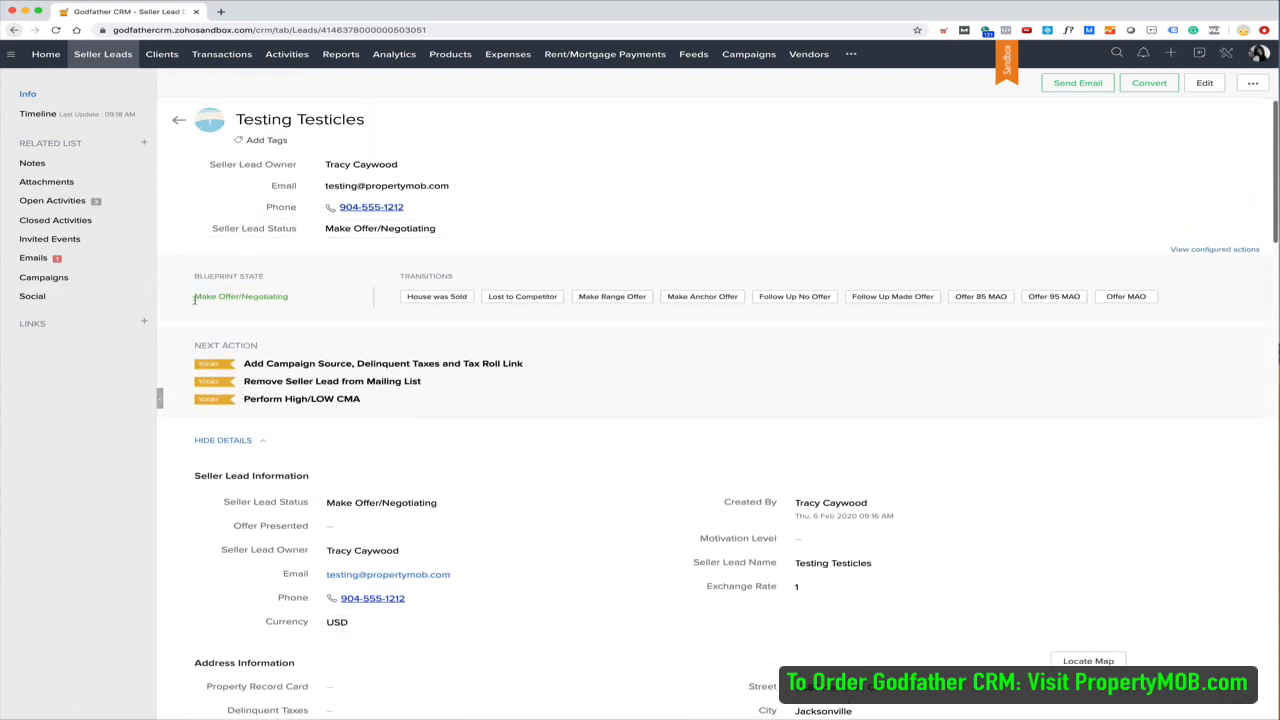
left_click_drag(195, 300, 305, 306)
left_click(306, 310)
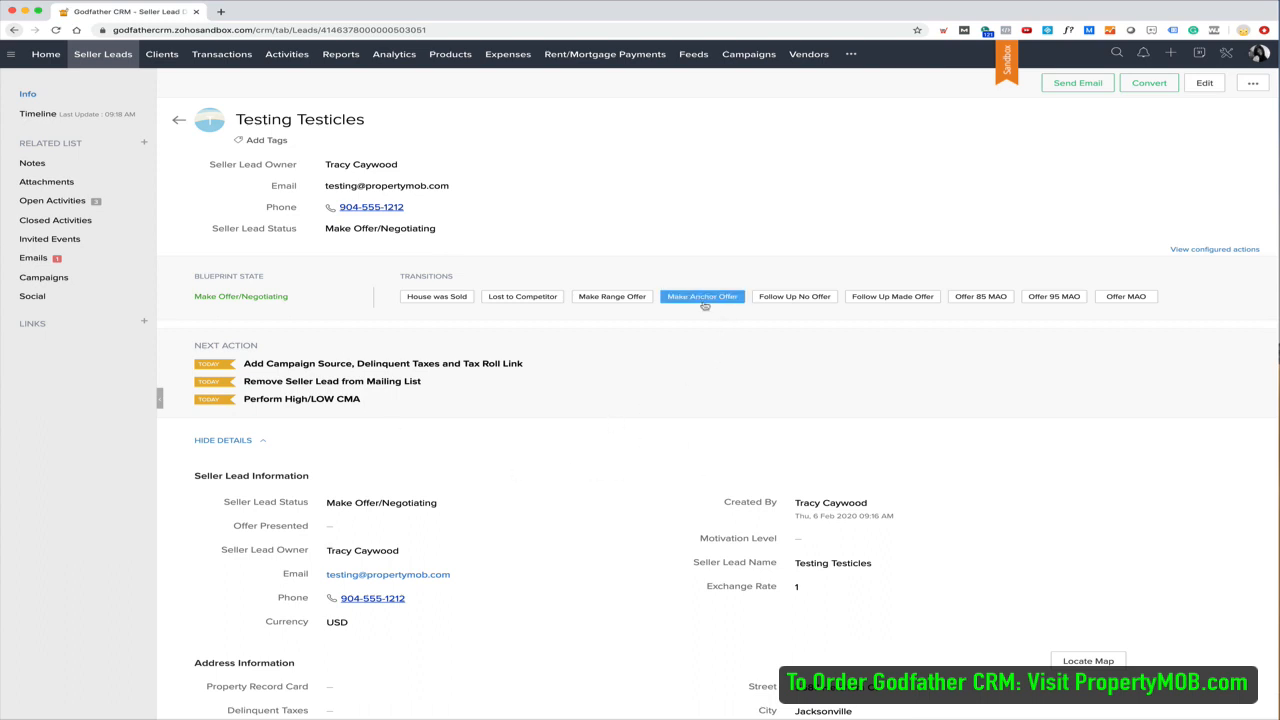
scroll(695, 513, "down", 5)
scroll(695, 513, "down", 1)
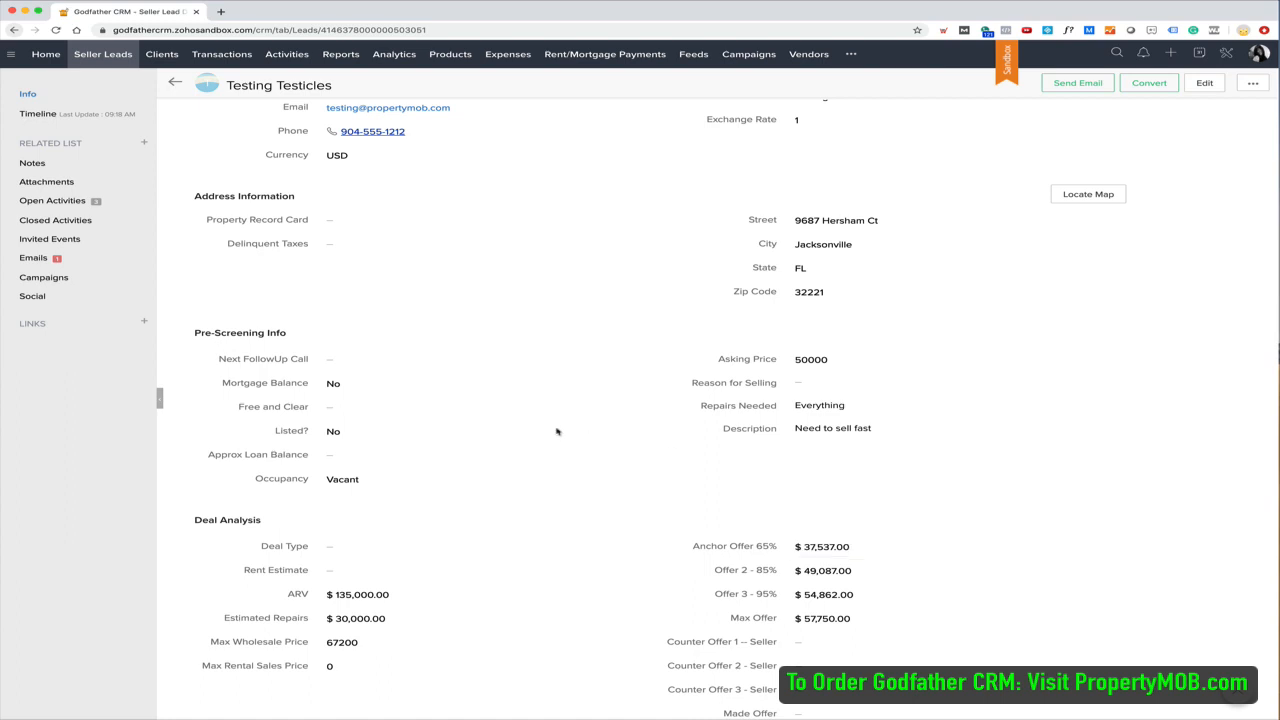
scroll(557, 434, "up", 6)
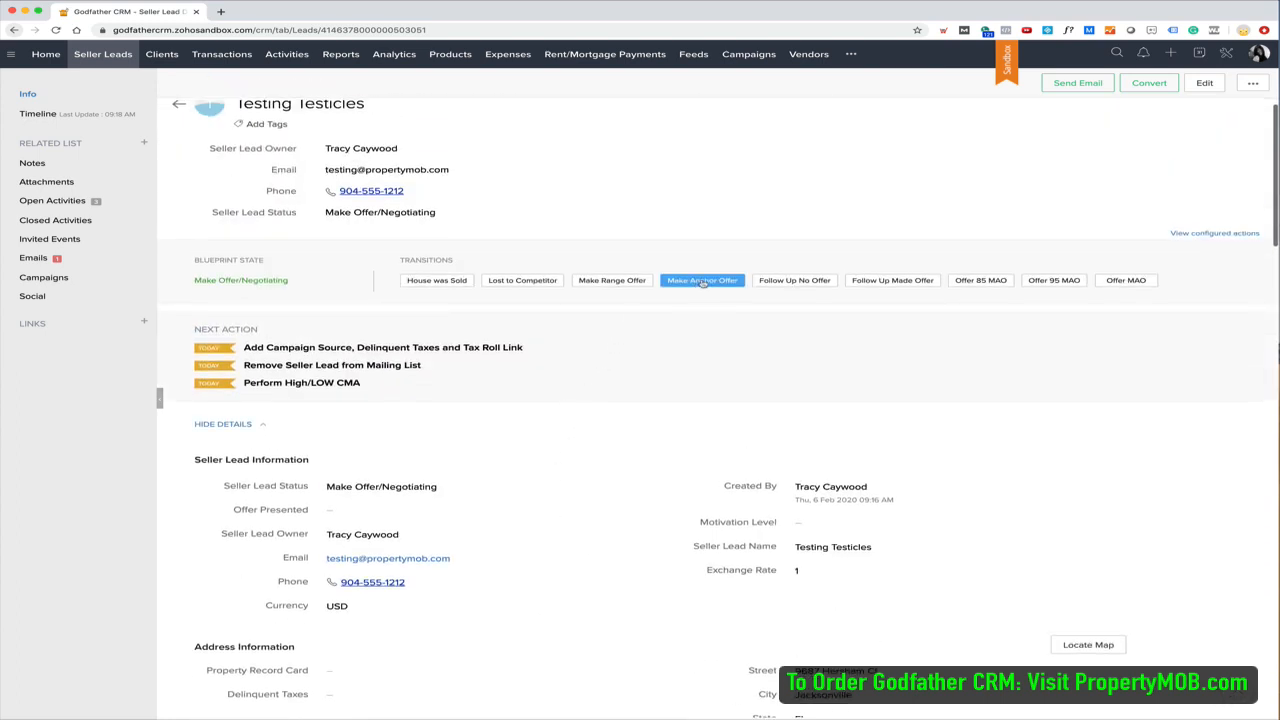
Make the anchor offer with Offer Presented set to Text and Email, and save
left_click(702, 280)
left_click(460, 110)
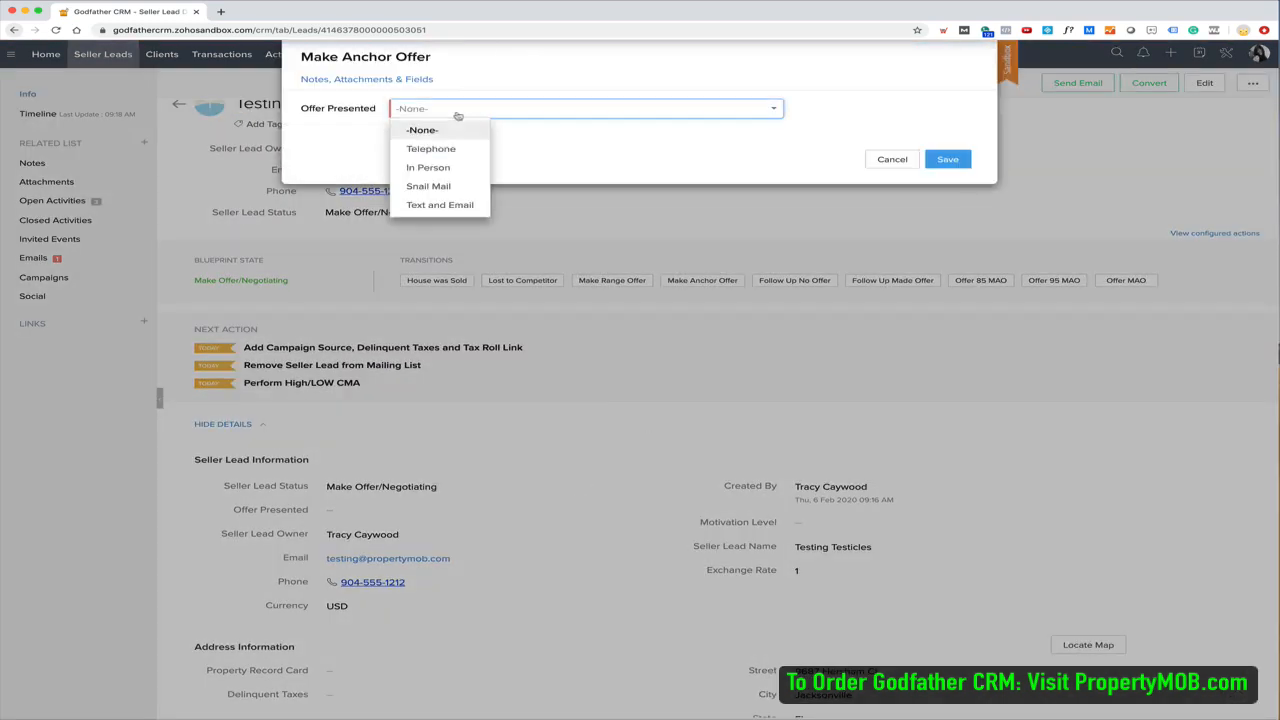
left_click(438, 208)
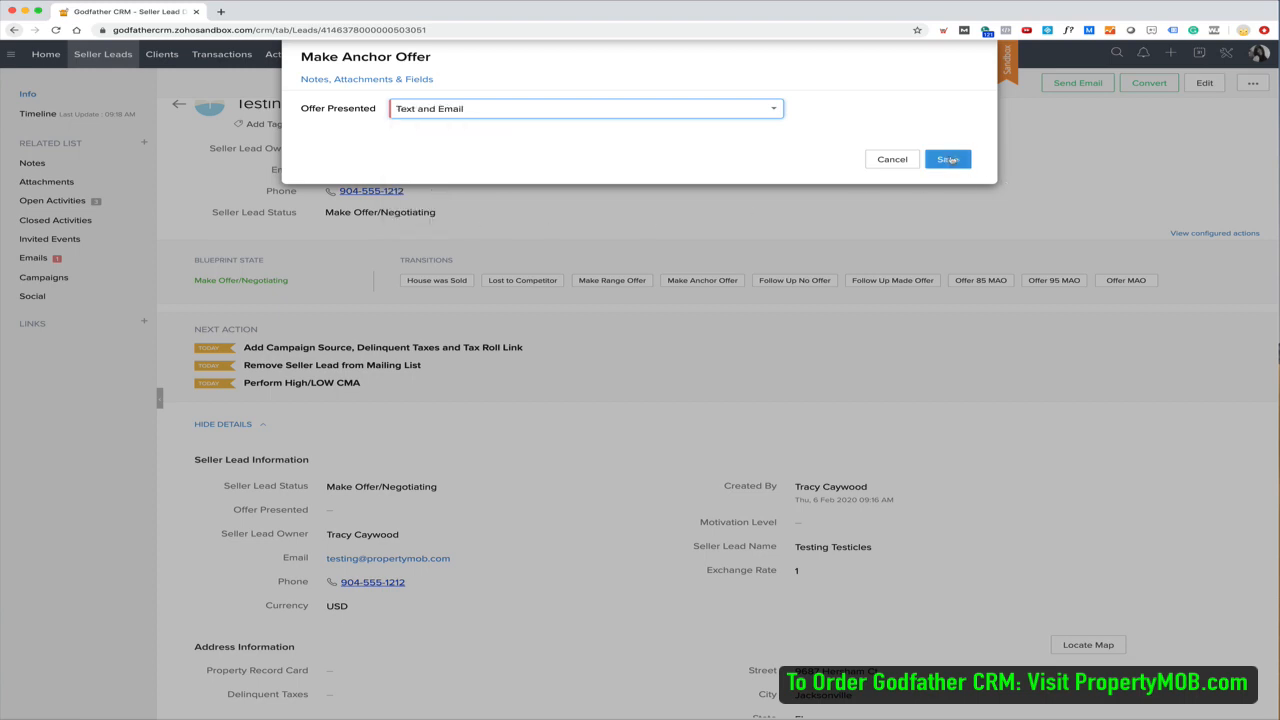
left_click(950, 161)
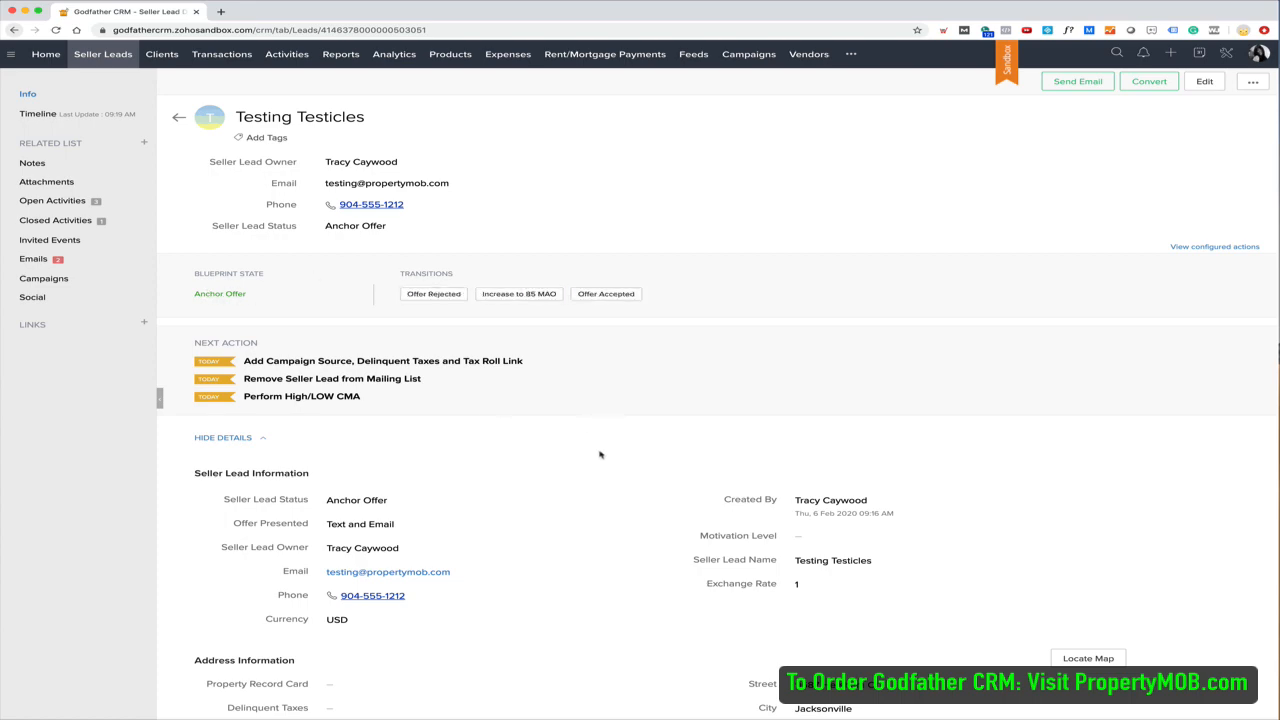
scroll(551, 480, "down", 5)
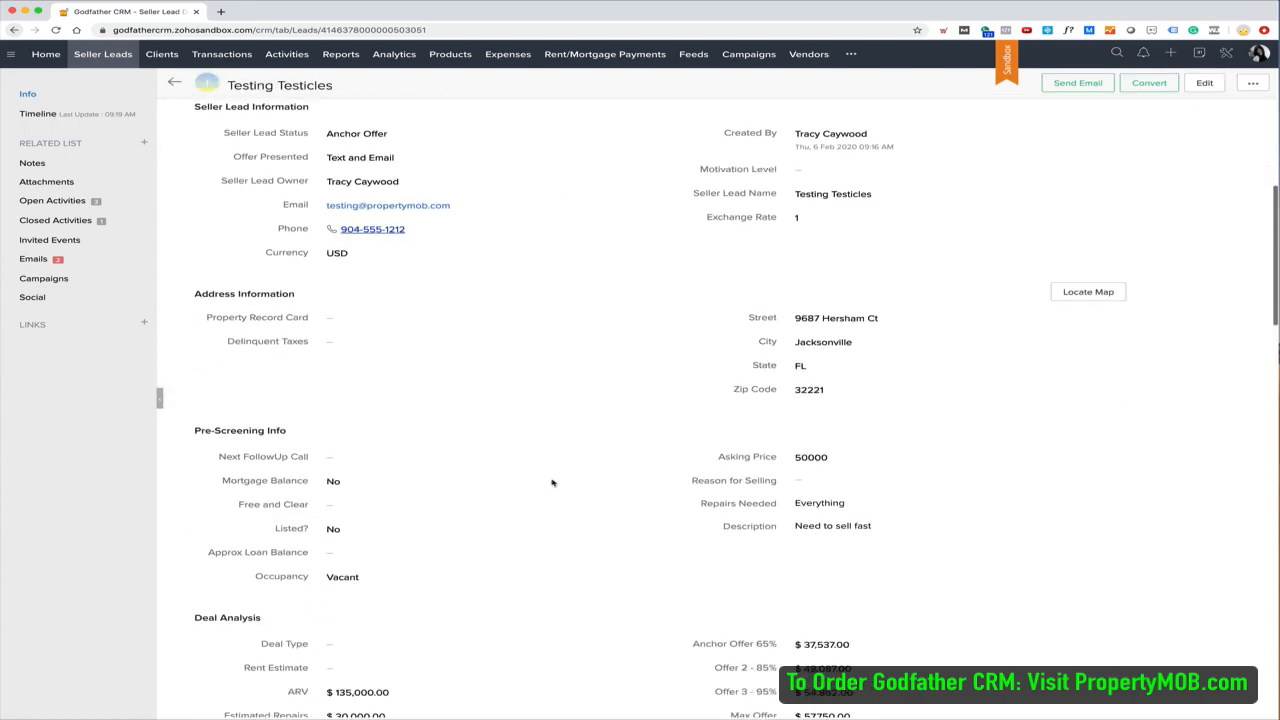
scroll(551, 482, "down", 20)
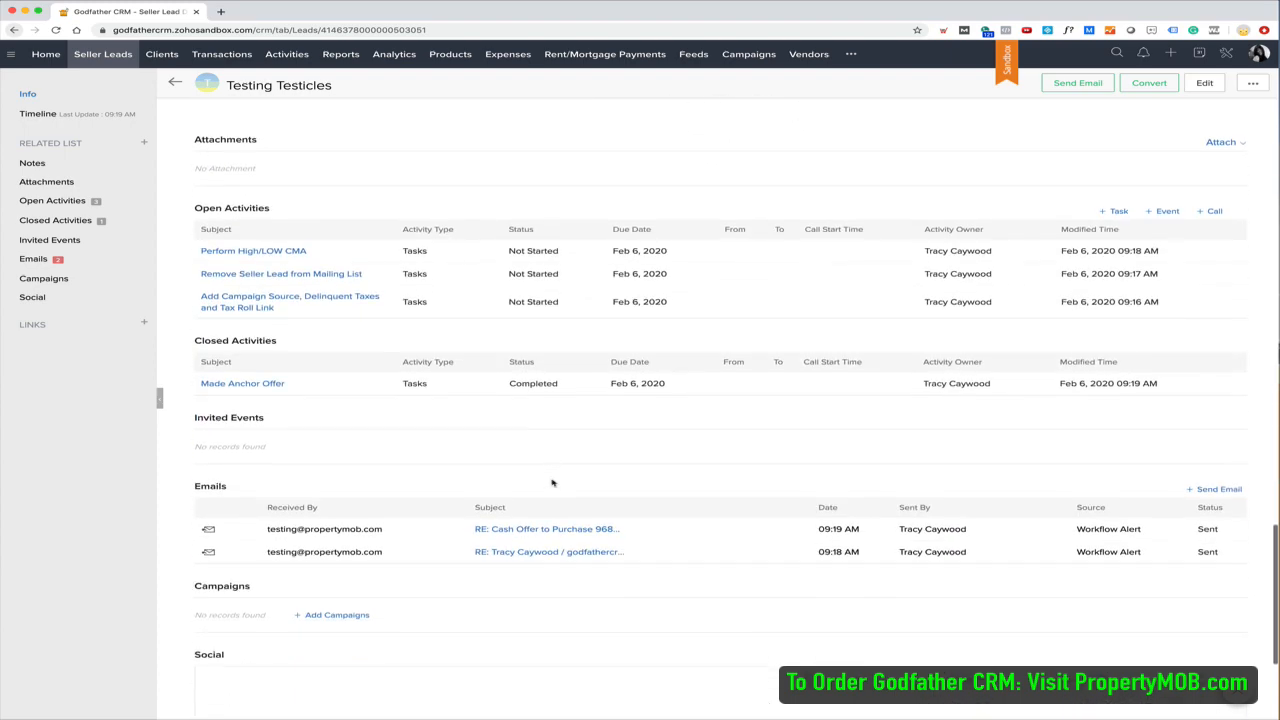
left_click(545, 536)
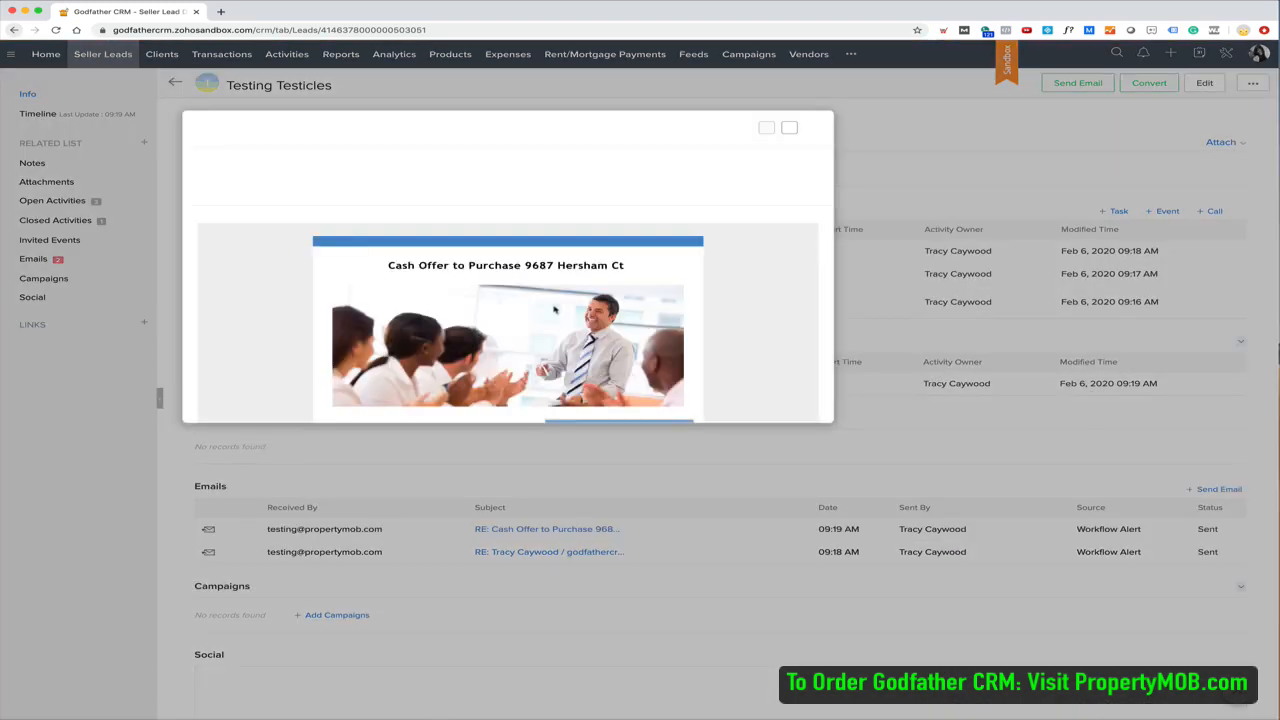
scroll(344, 323, "down", 2)
scroll(344, 323, "down", 3)
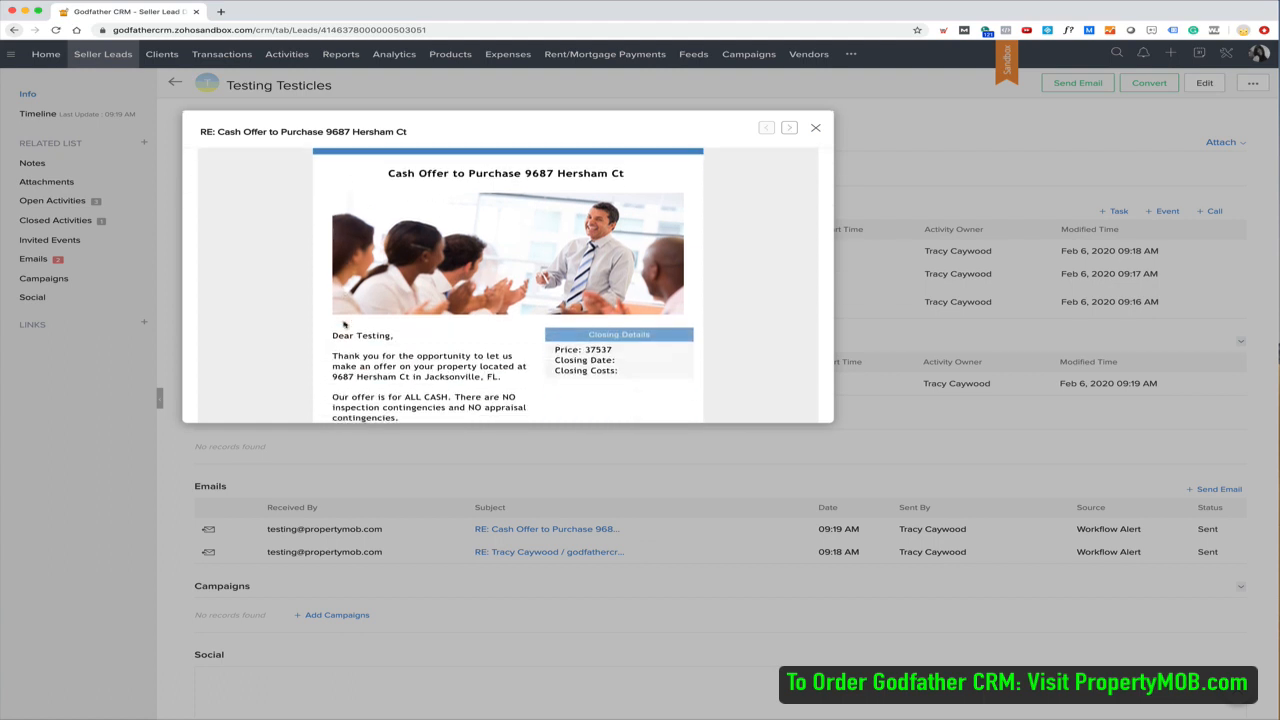
scroll(363, 366, "down", 4)
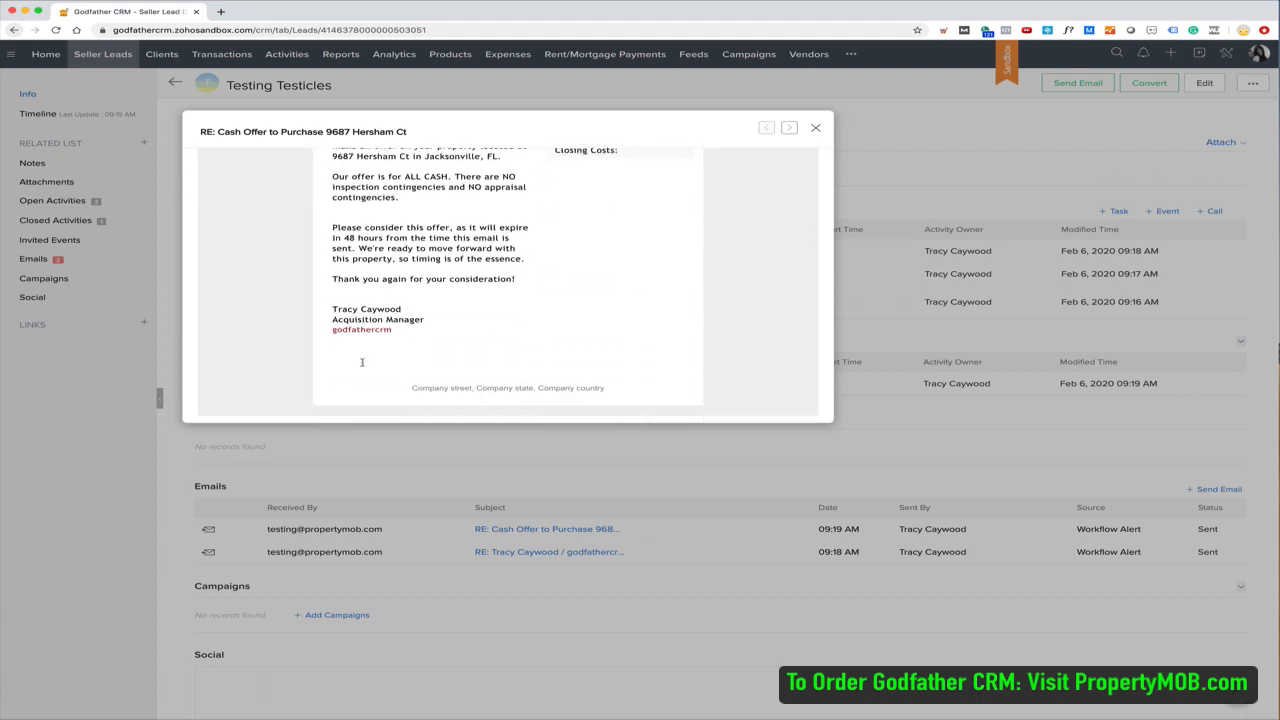
left_click(815, 128)
scroll(380, 404, "up", 5)
scroll(380, 404, "up", 10)
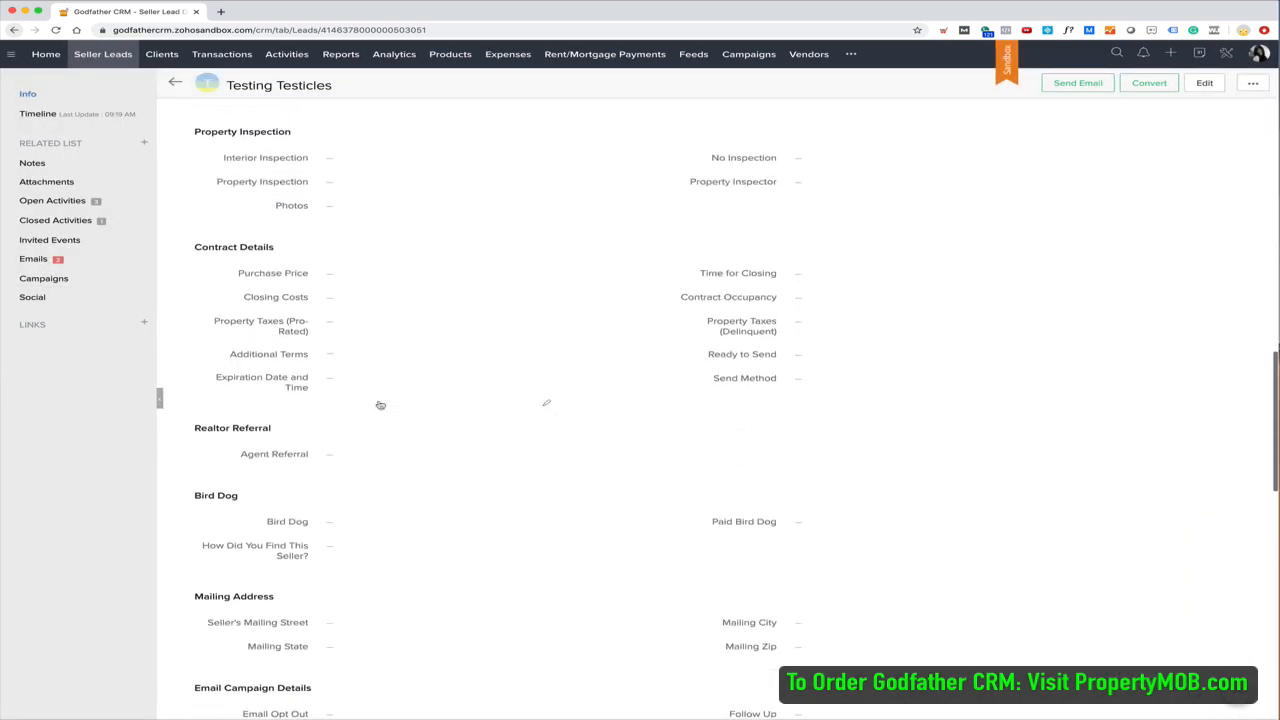
Return to the top of the lead and start the Offer Accepted transition
scroll(380, 404, "up", 3)
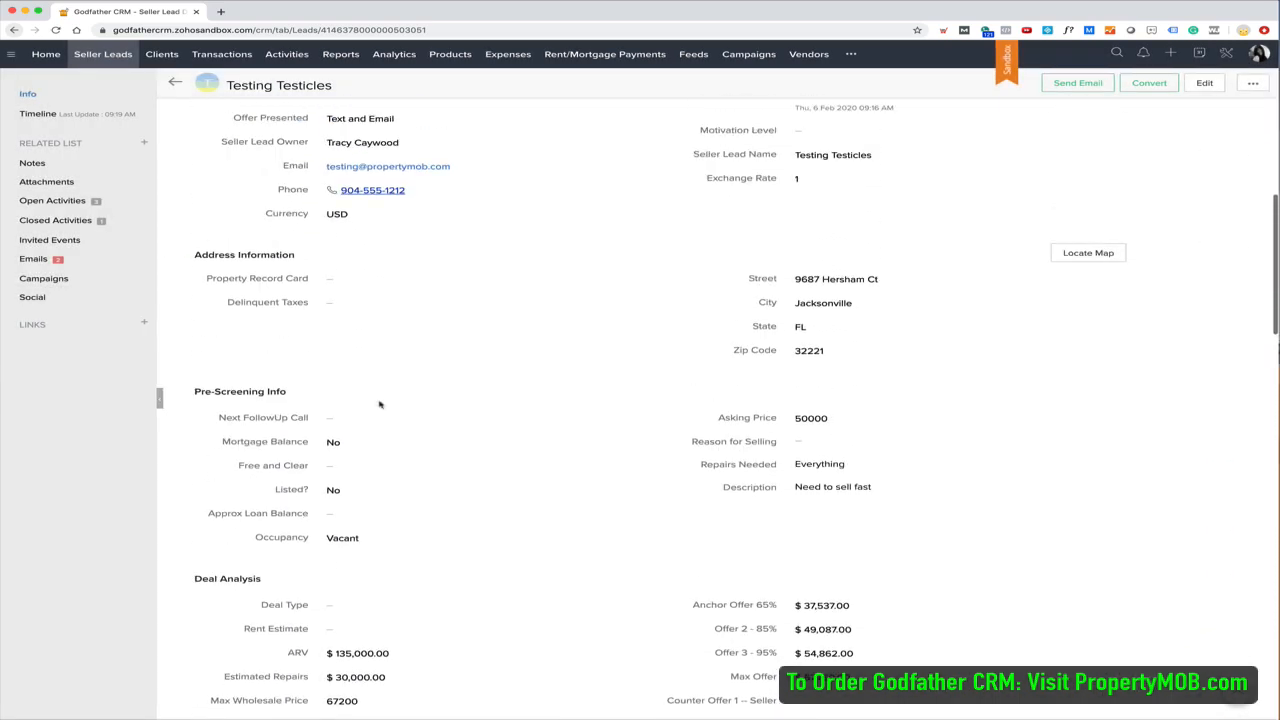
scroll(527, 464, "up", 4)
scroll(527, 464, "up", 3)
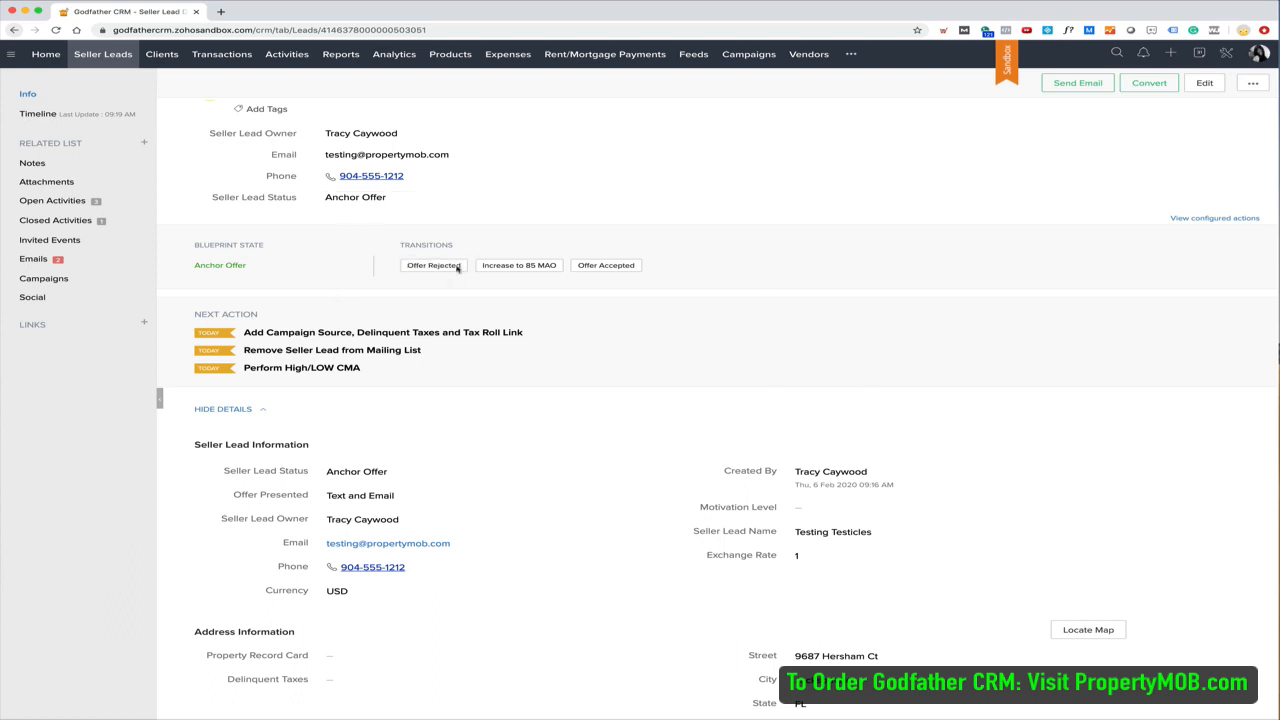
left_click(606, 265)
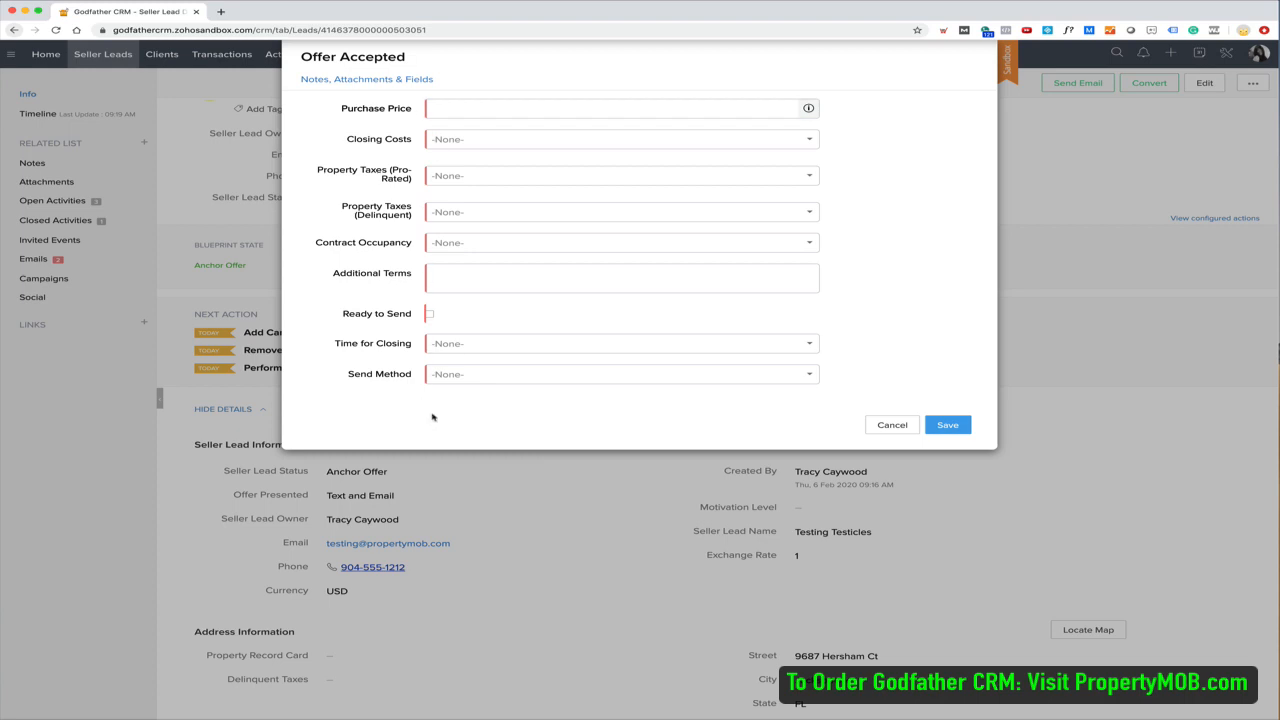
Enter purchase price 50000, buyer pays closing costs, seller pays pro-rated and delinquent taxes, vacant at closing
left_click(455, 106)
type("5")
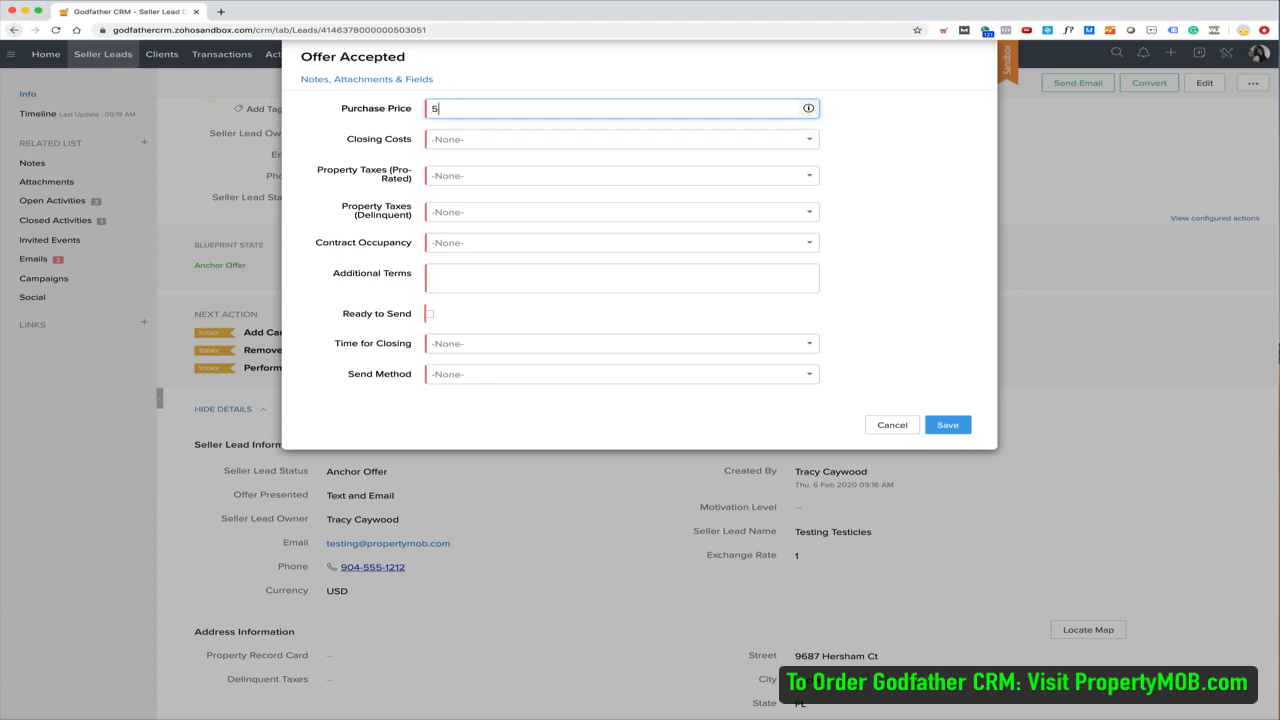
type("0000")
key("Tab")
left_click(478, 140)
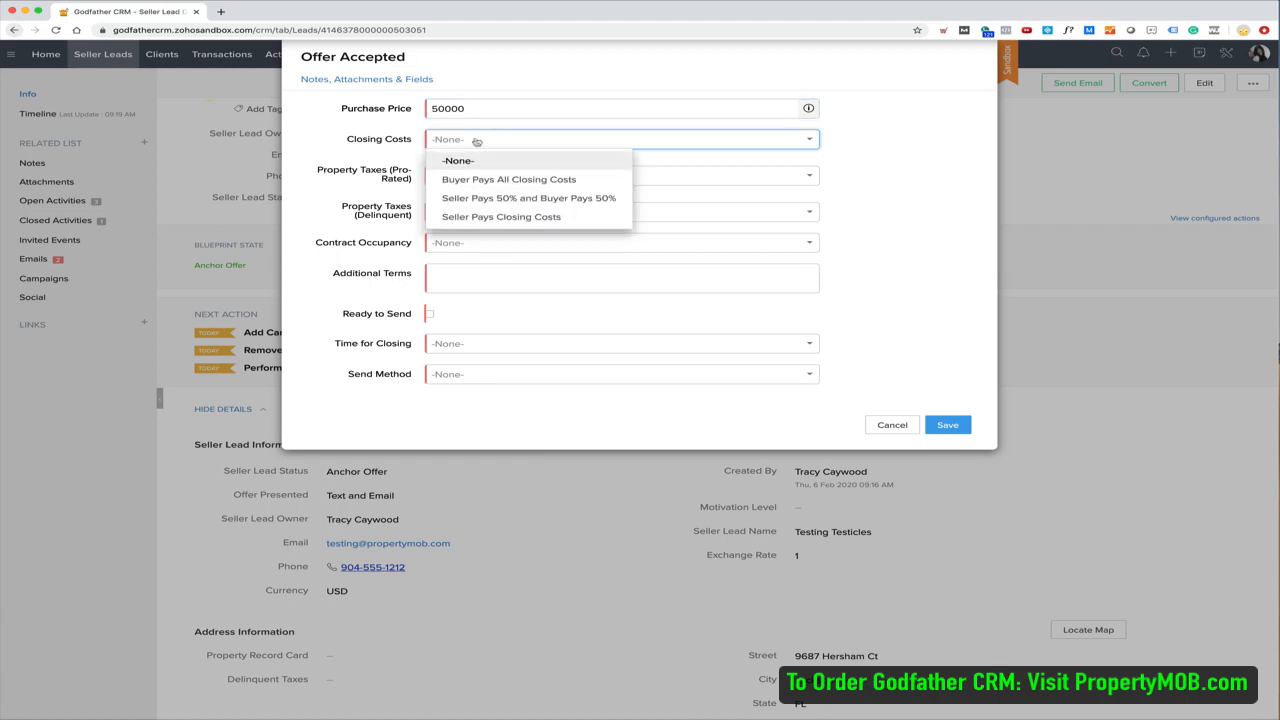
left_click(500, 178)
left_click(474, 180)
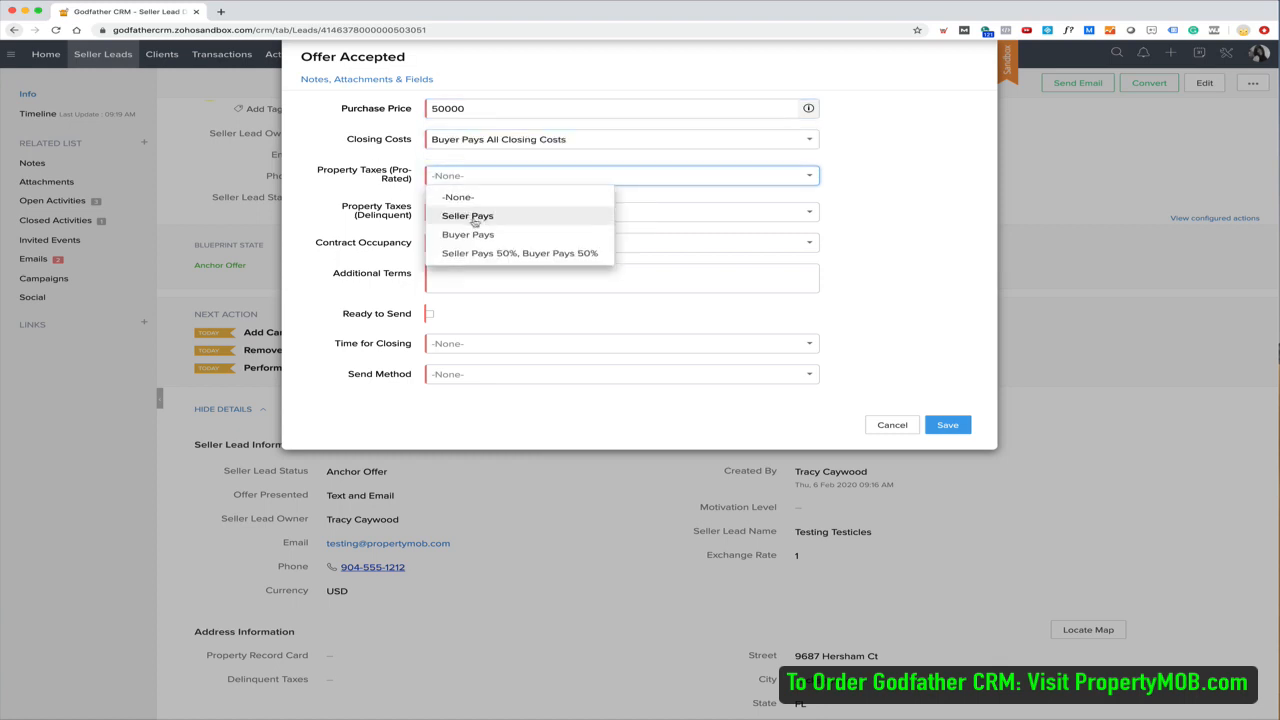
left_click(480, 216)
left_click(470, 213)
left_click(457, 251)
left_click(462, 244)
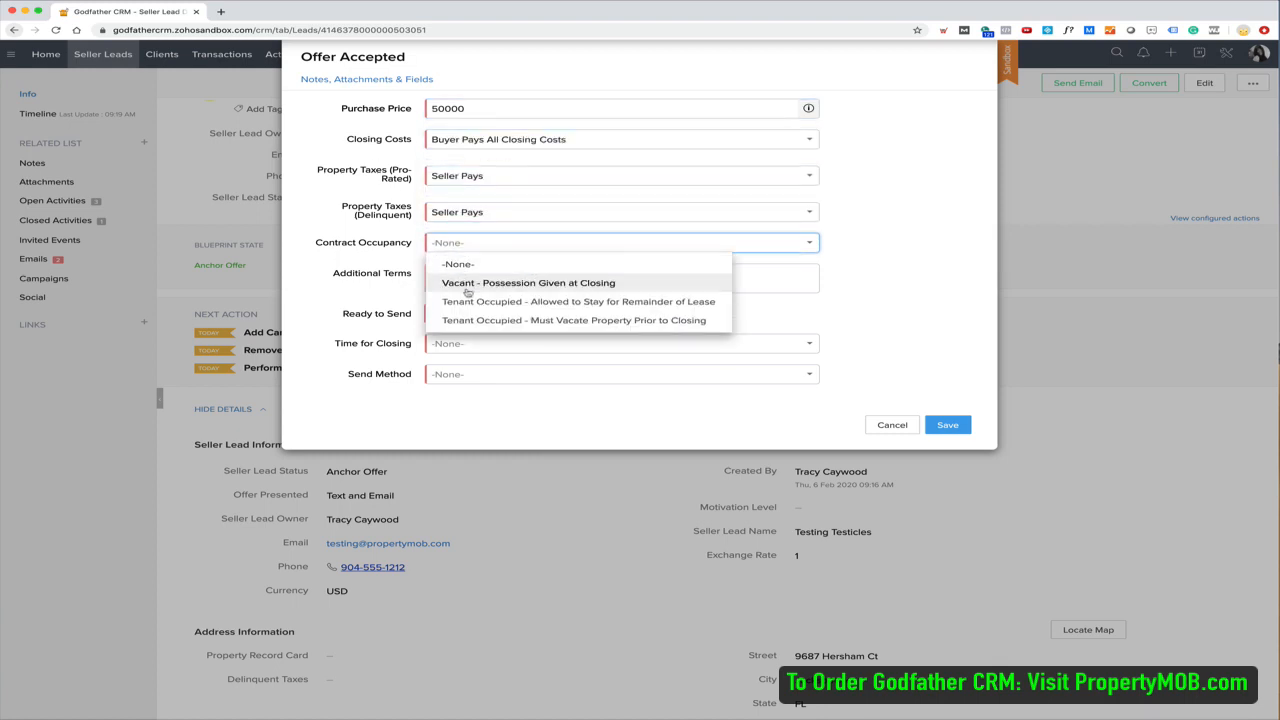
left_click(486, 284)
Set additional terms to 'None', mark ready to send, 14 Days closing, Digital Signature Request, and save
left_click(486, 286)
type("None")
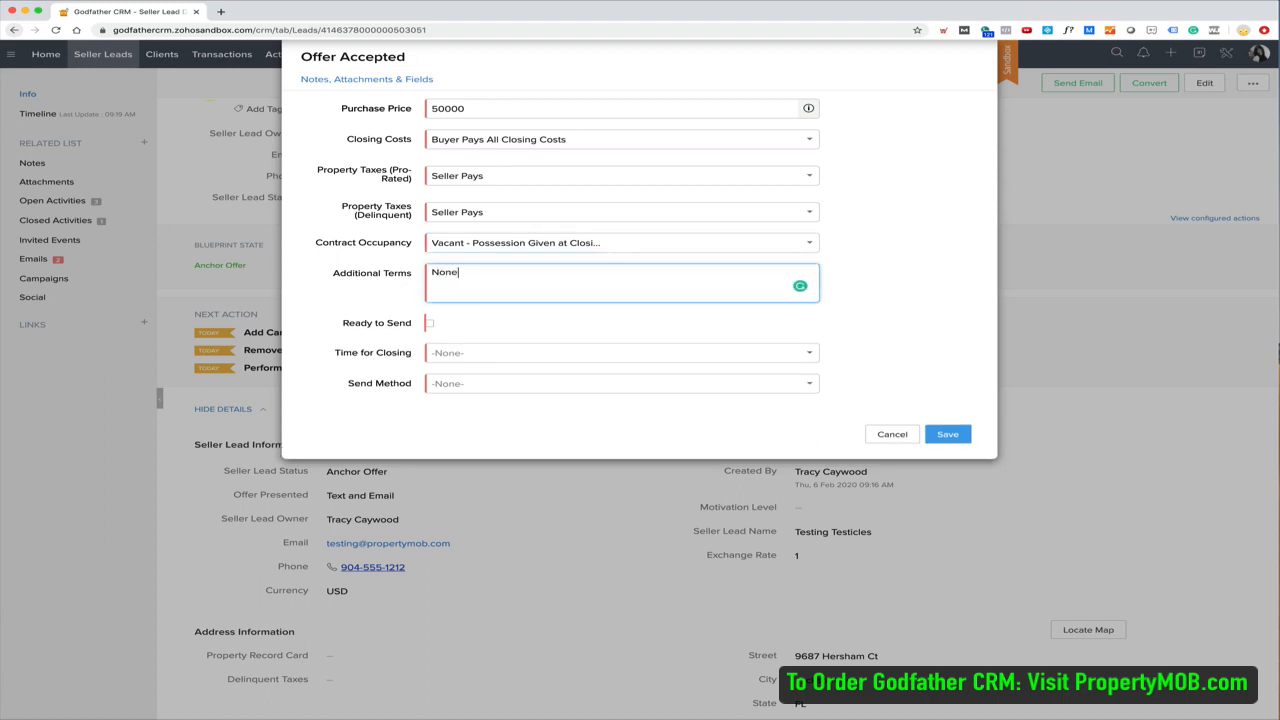
left_click(429, 323)
left_click(441, 352)
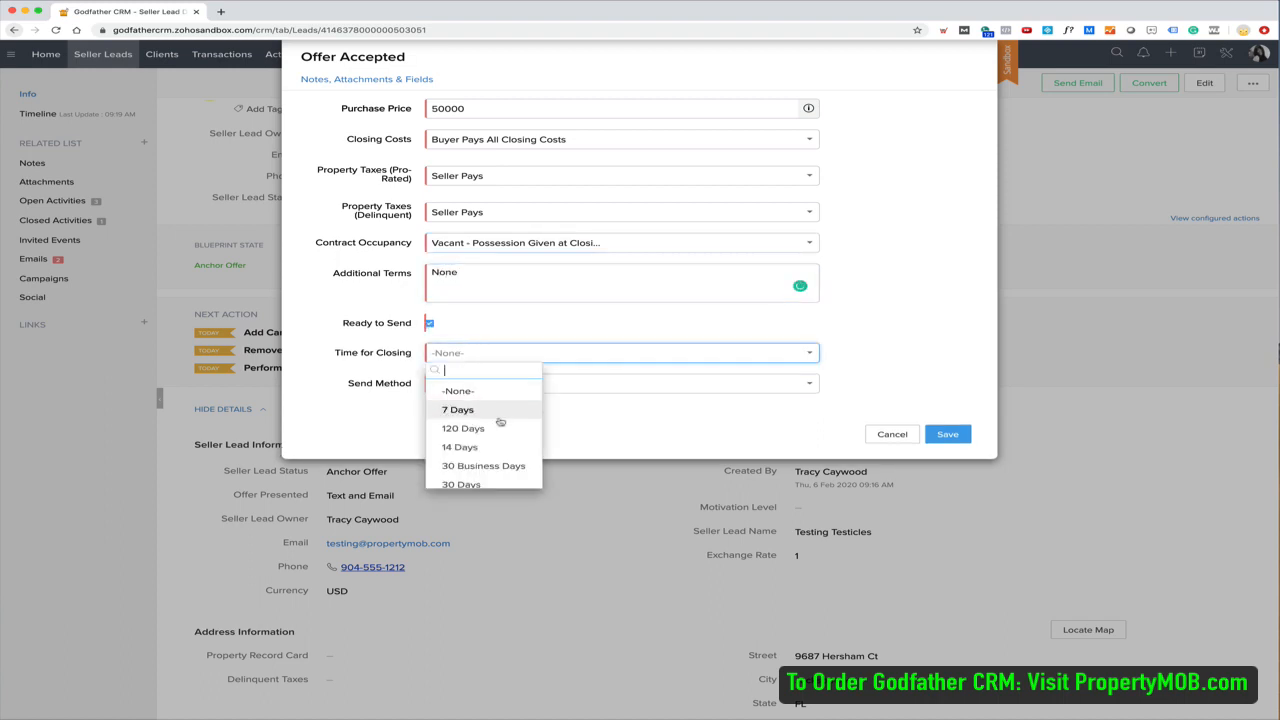
left_click(462, 448)
left_click(478, 384)
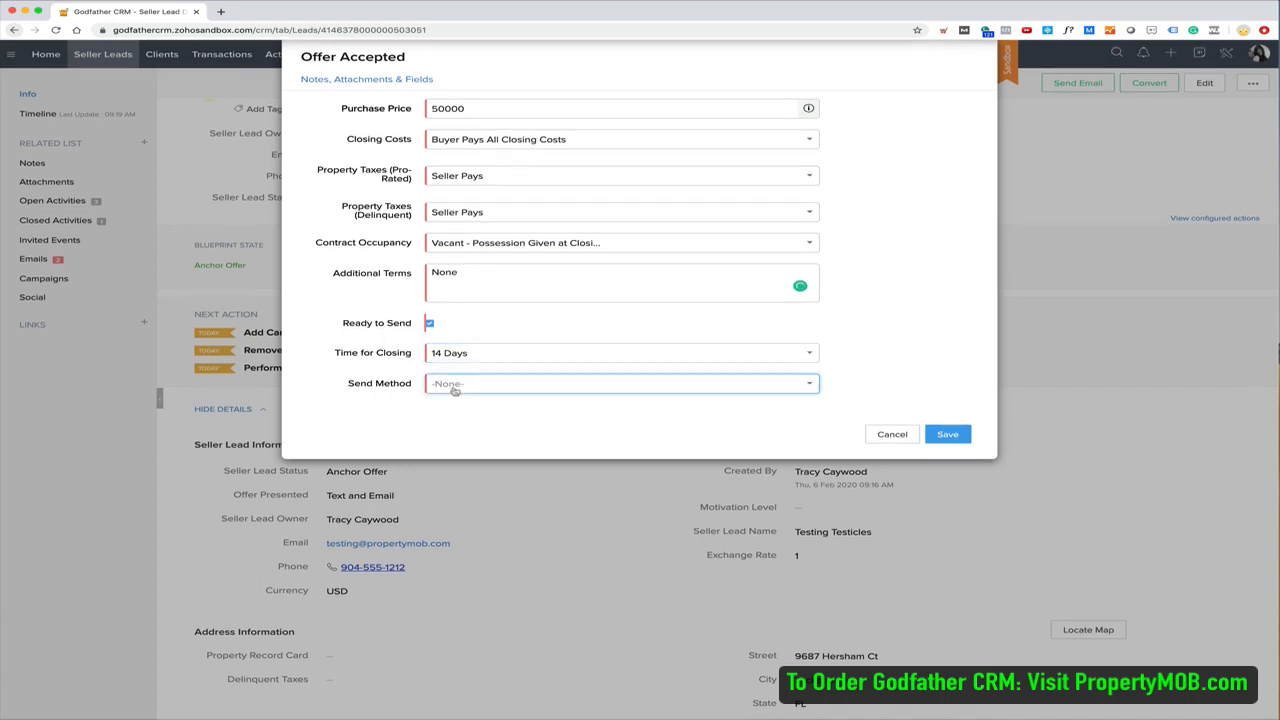
left_click(501, 424)
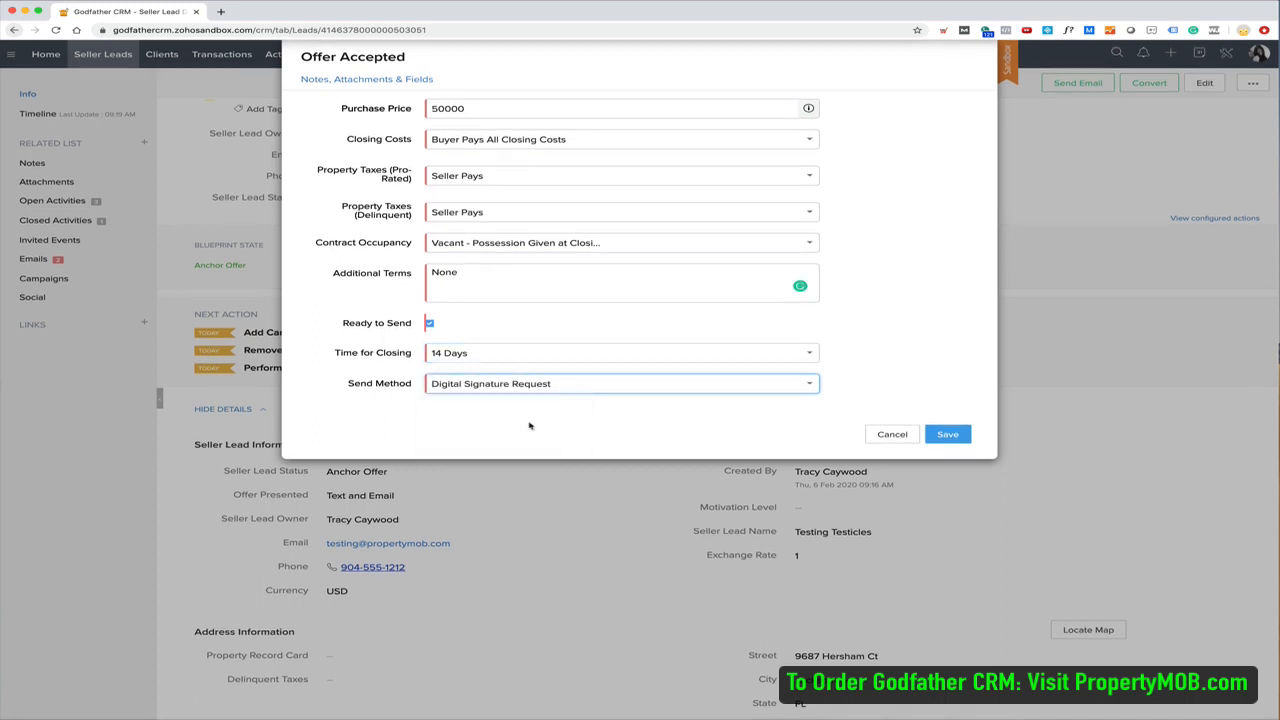
left_click(940, 434)
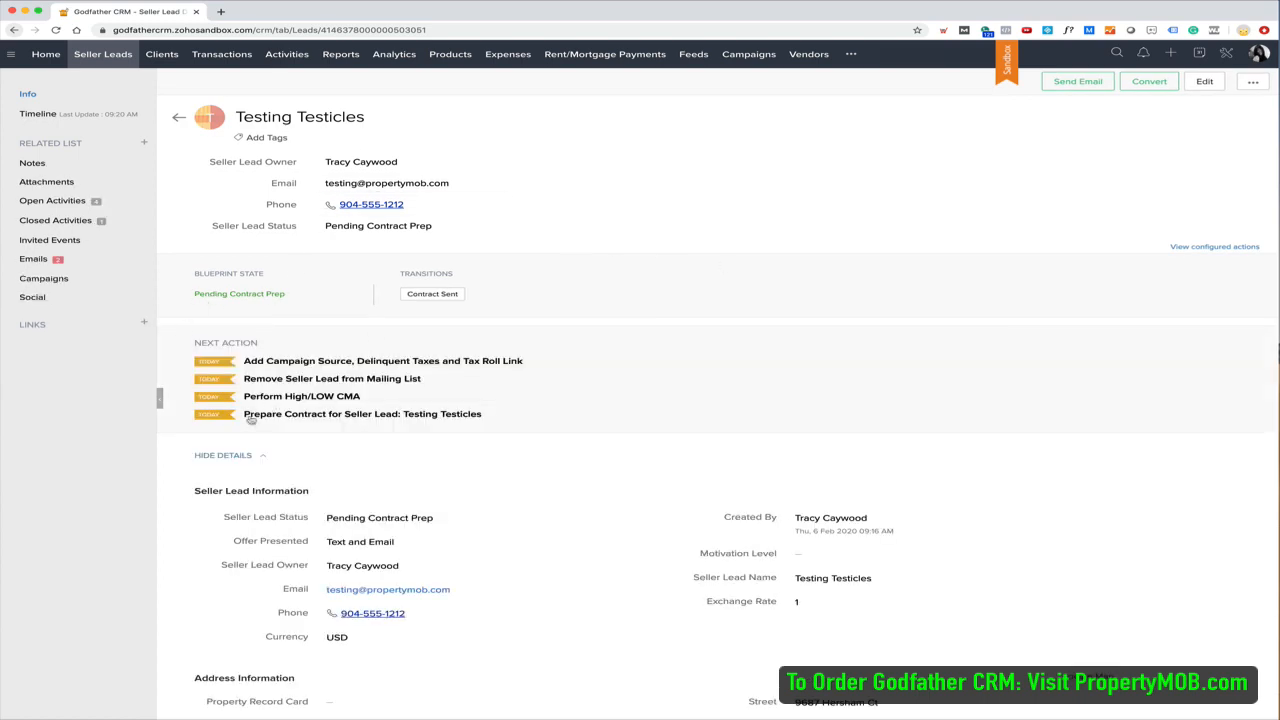
left_click_drag(480, 422, 244, 416)
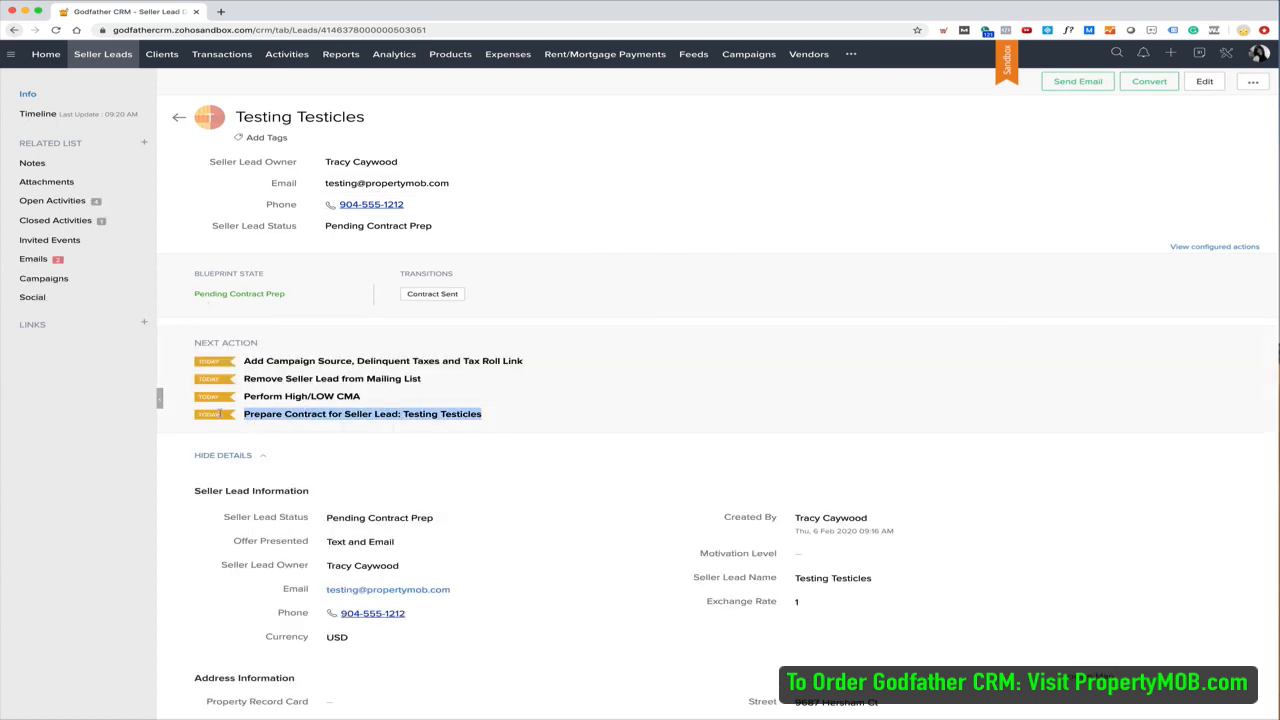
left_click(600, 308)
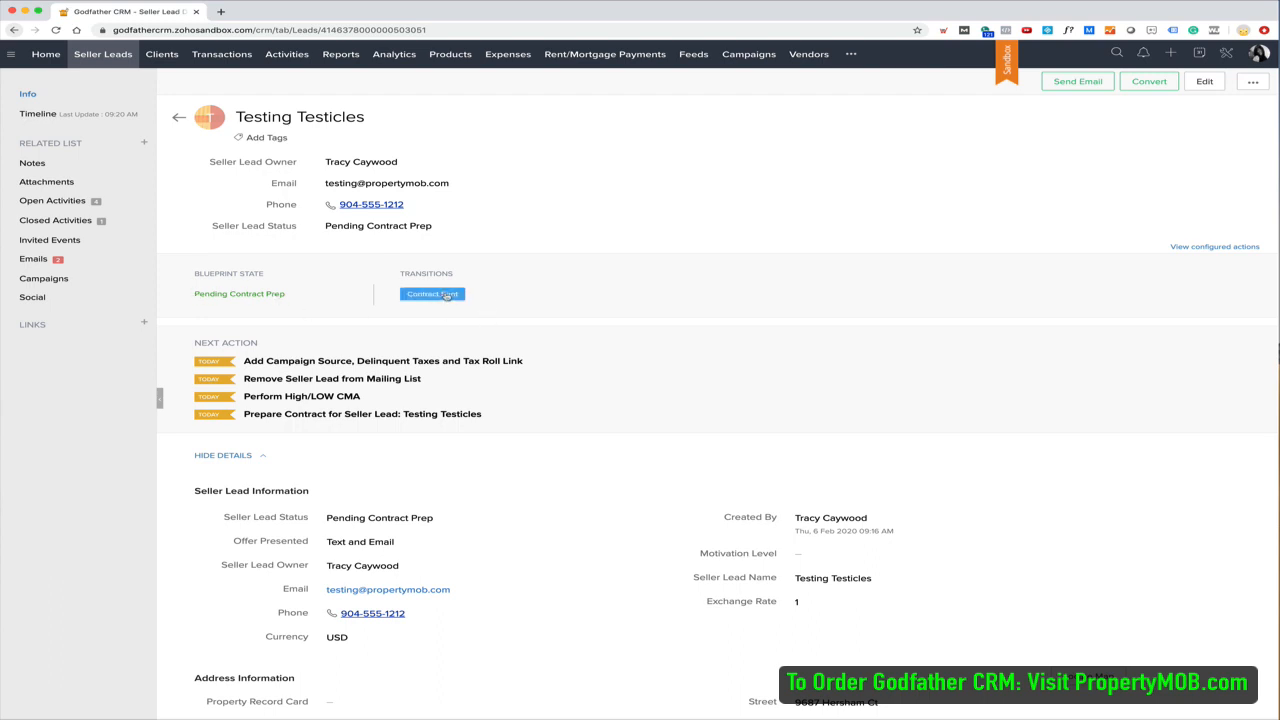
scroll(488, 481, "down", 5)
scroll(488, 481, "down", 5)
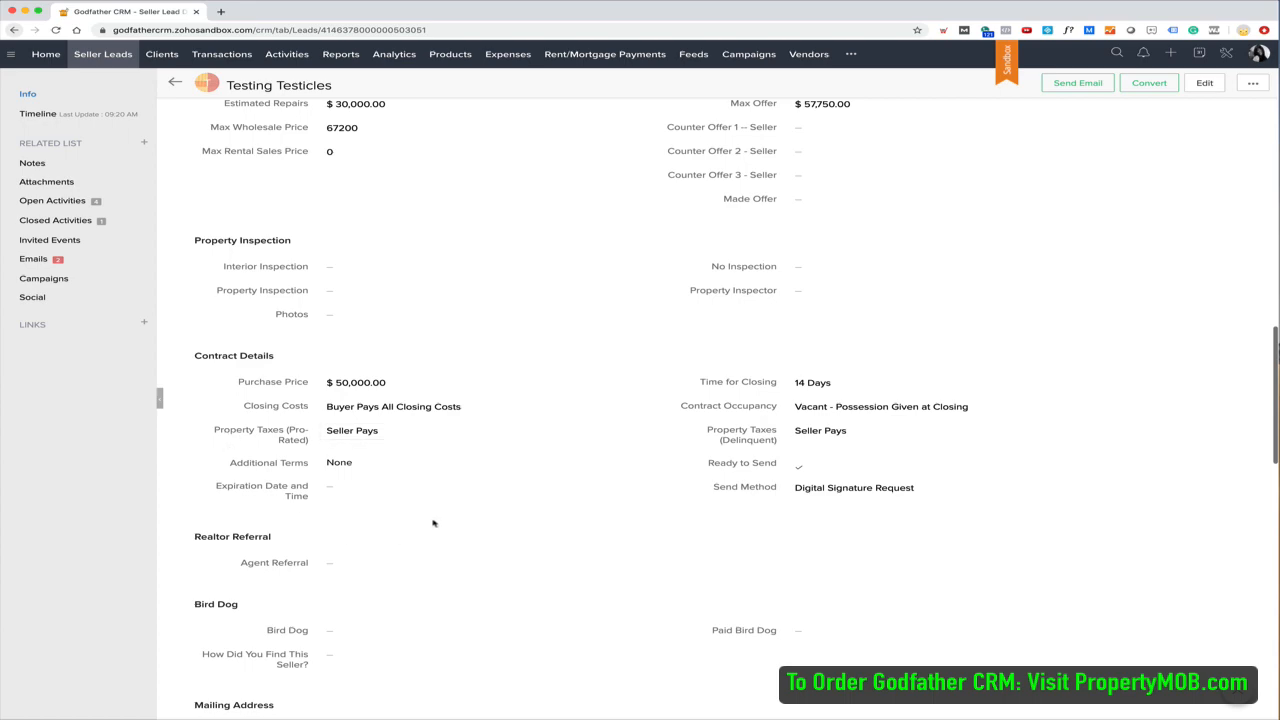
scroll(434, 522, "down", 10)
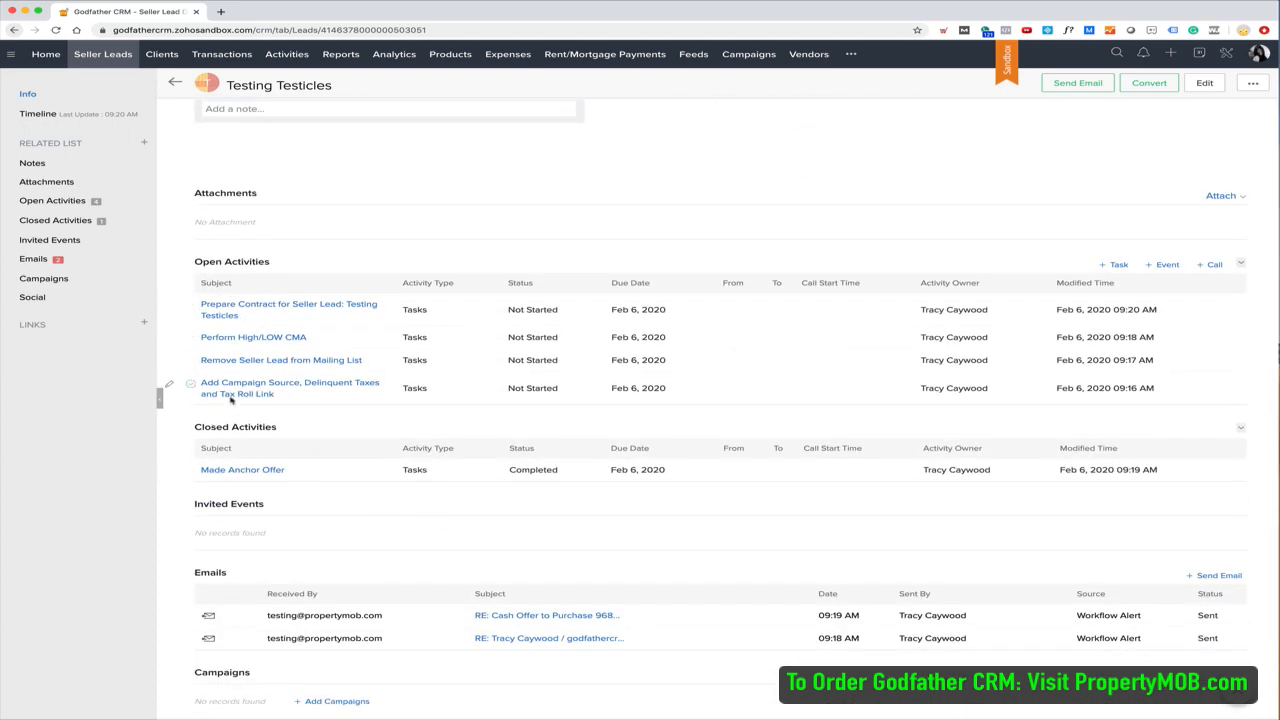
scroll(377, 334, "up", 15)
scroll(377, 334, "up", 5)
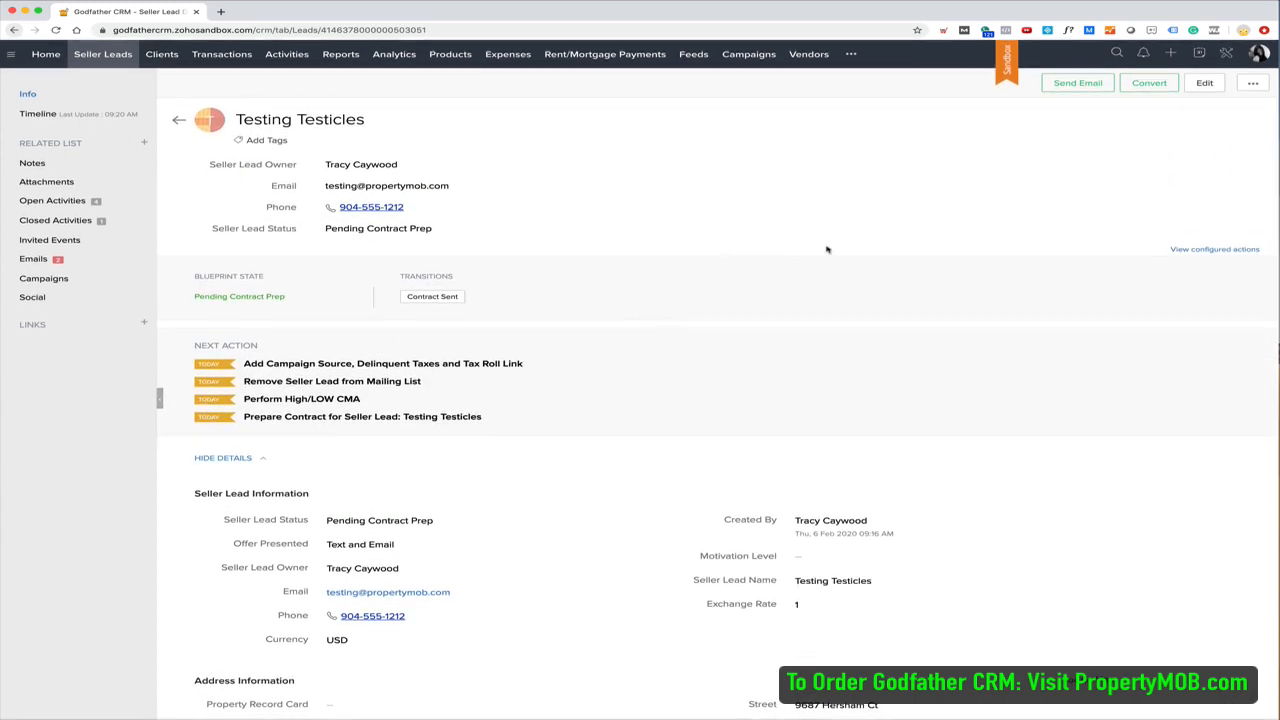
Use the Contract Sent transition to mark the contract as sent to the seller
left_click(430, 297)
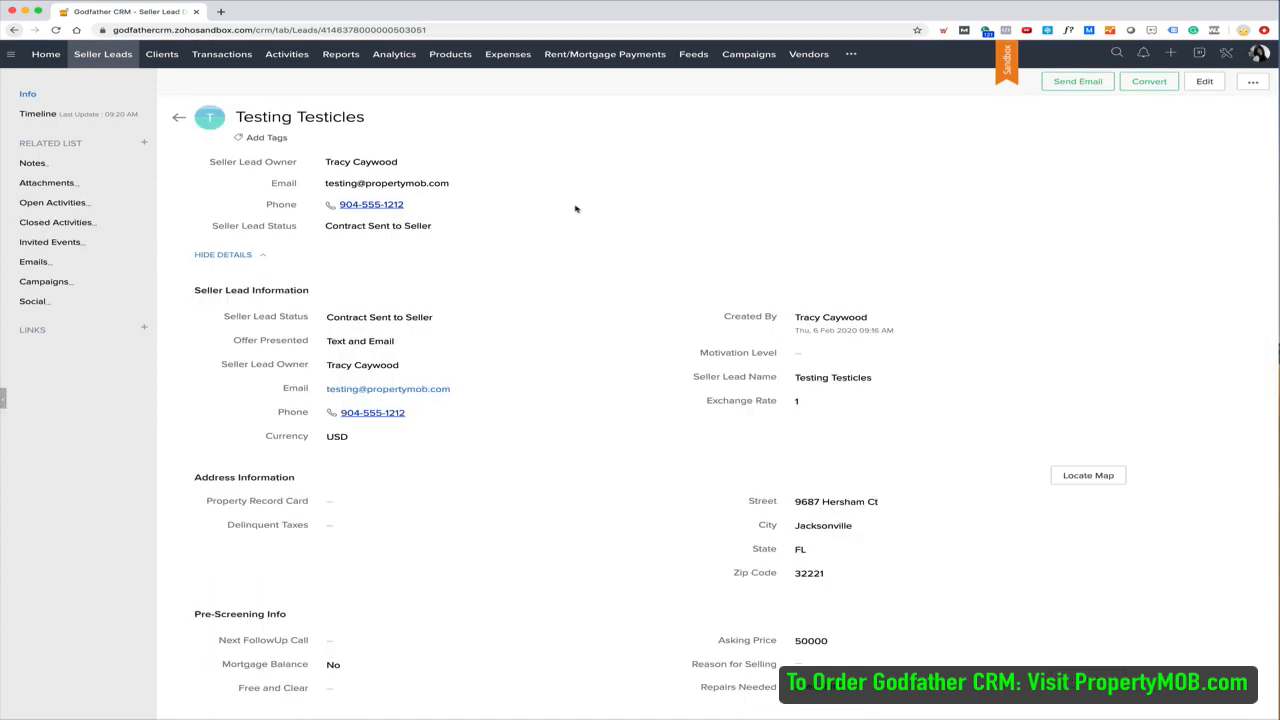